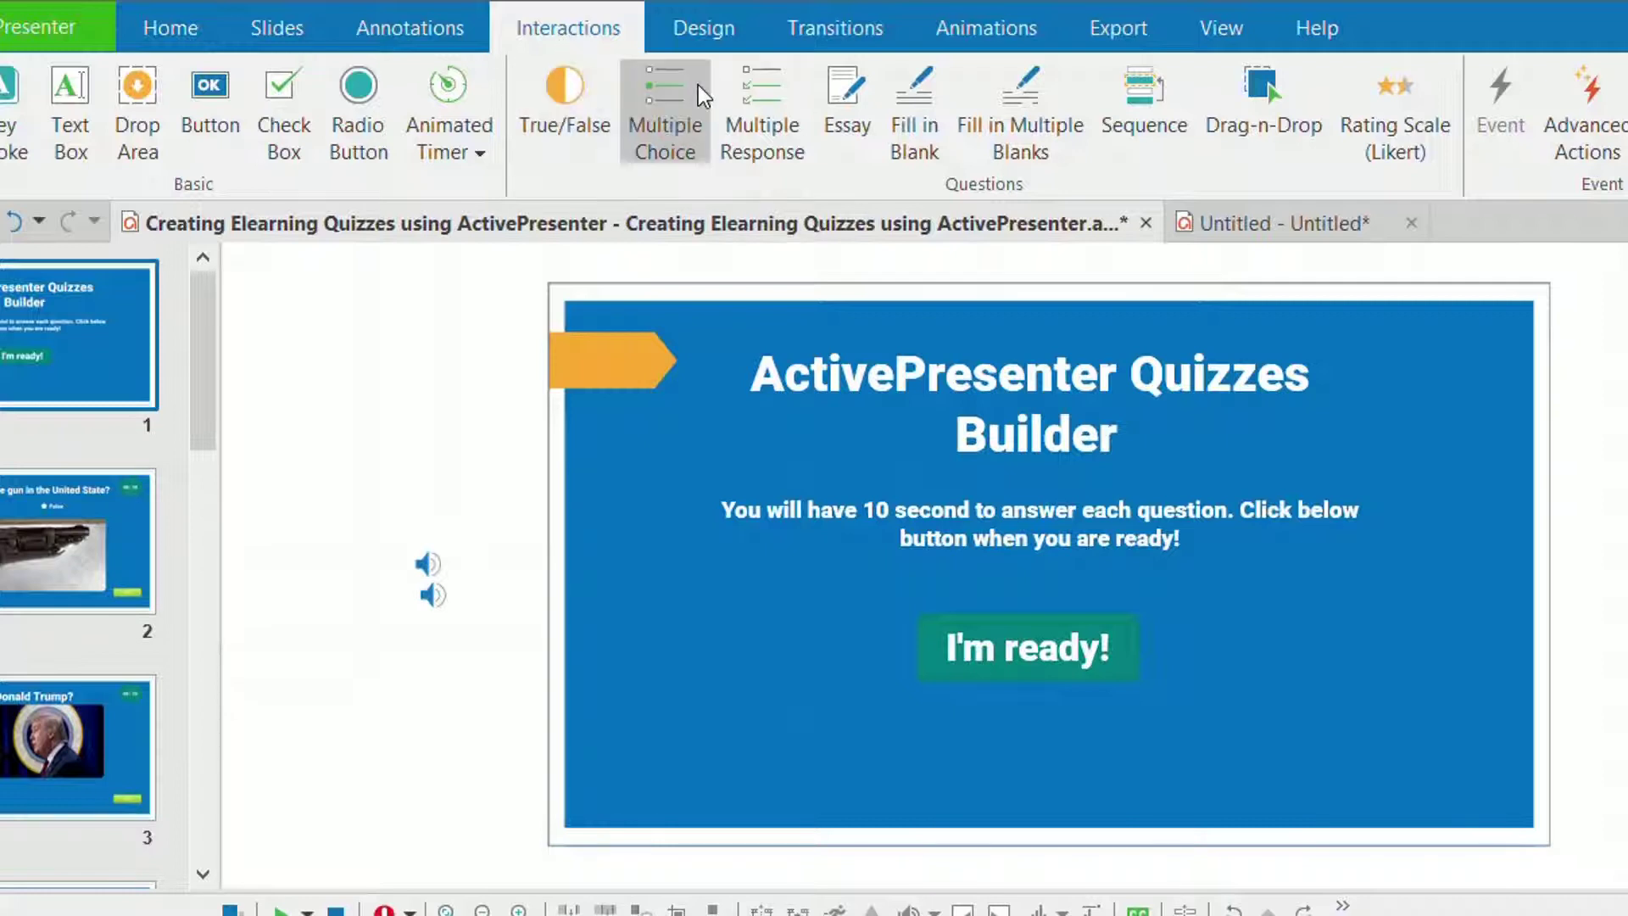
# - Add a True/False question slide, then a new slide with the Boardroom Question layout
pyautogui.click(578, 102)
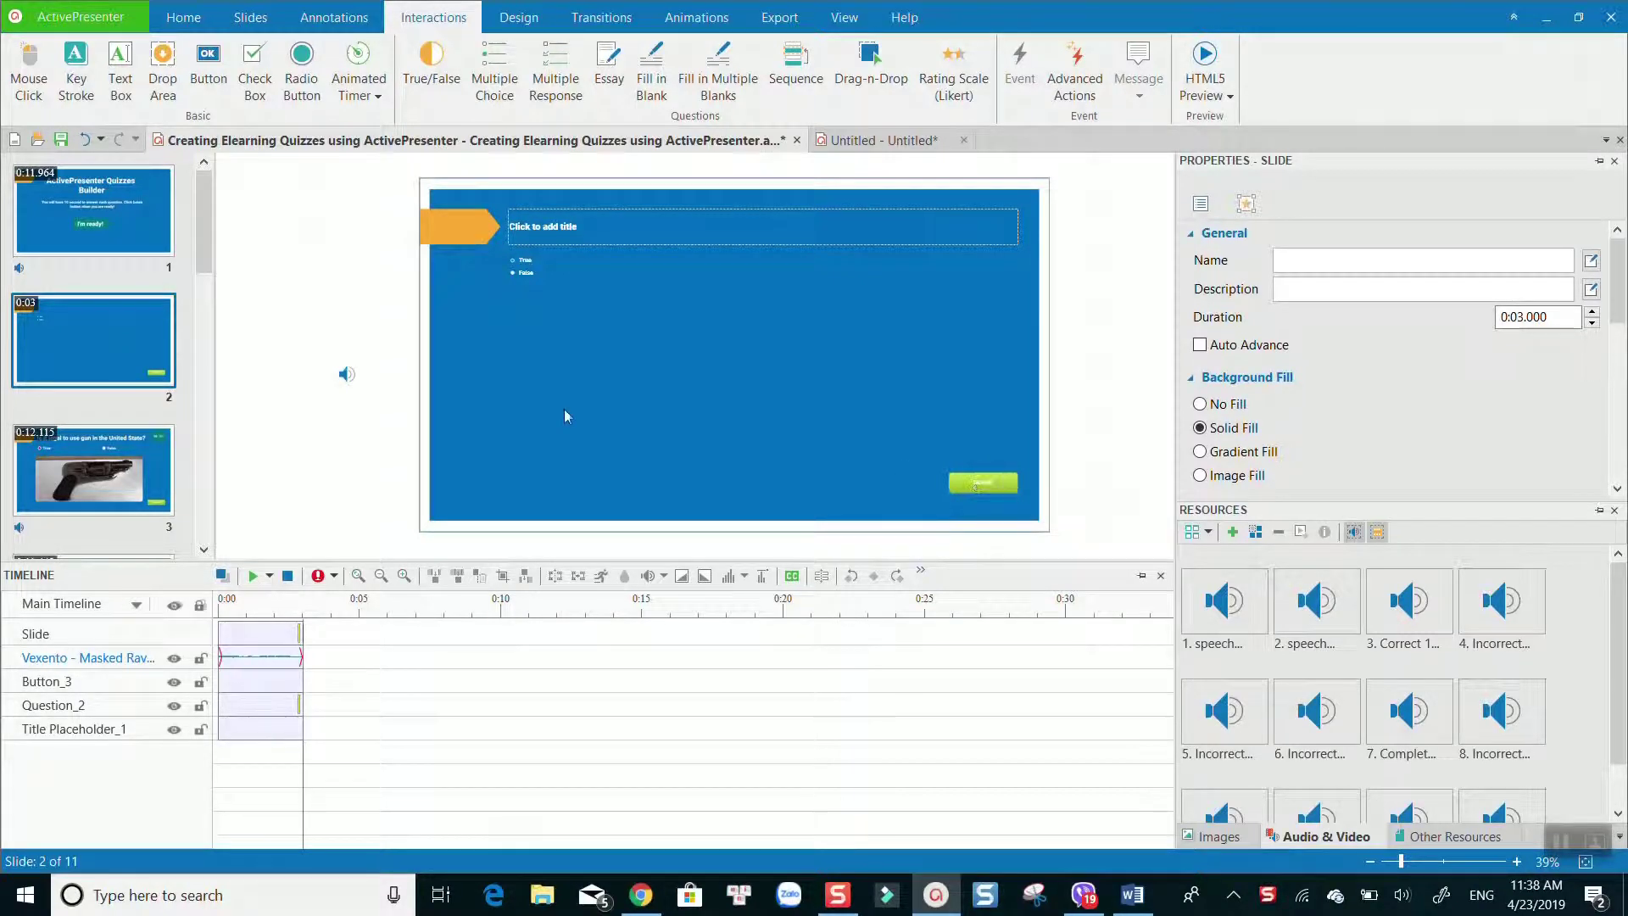
pyautogui.click(248, 19)
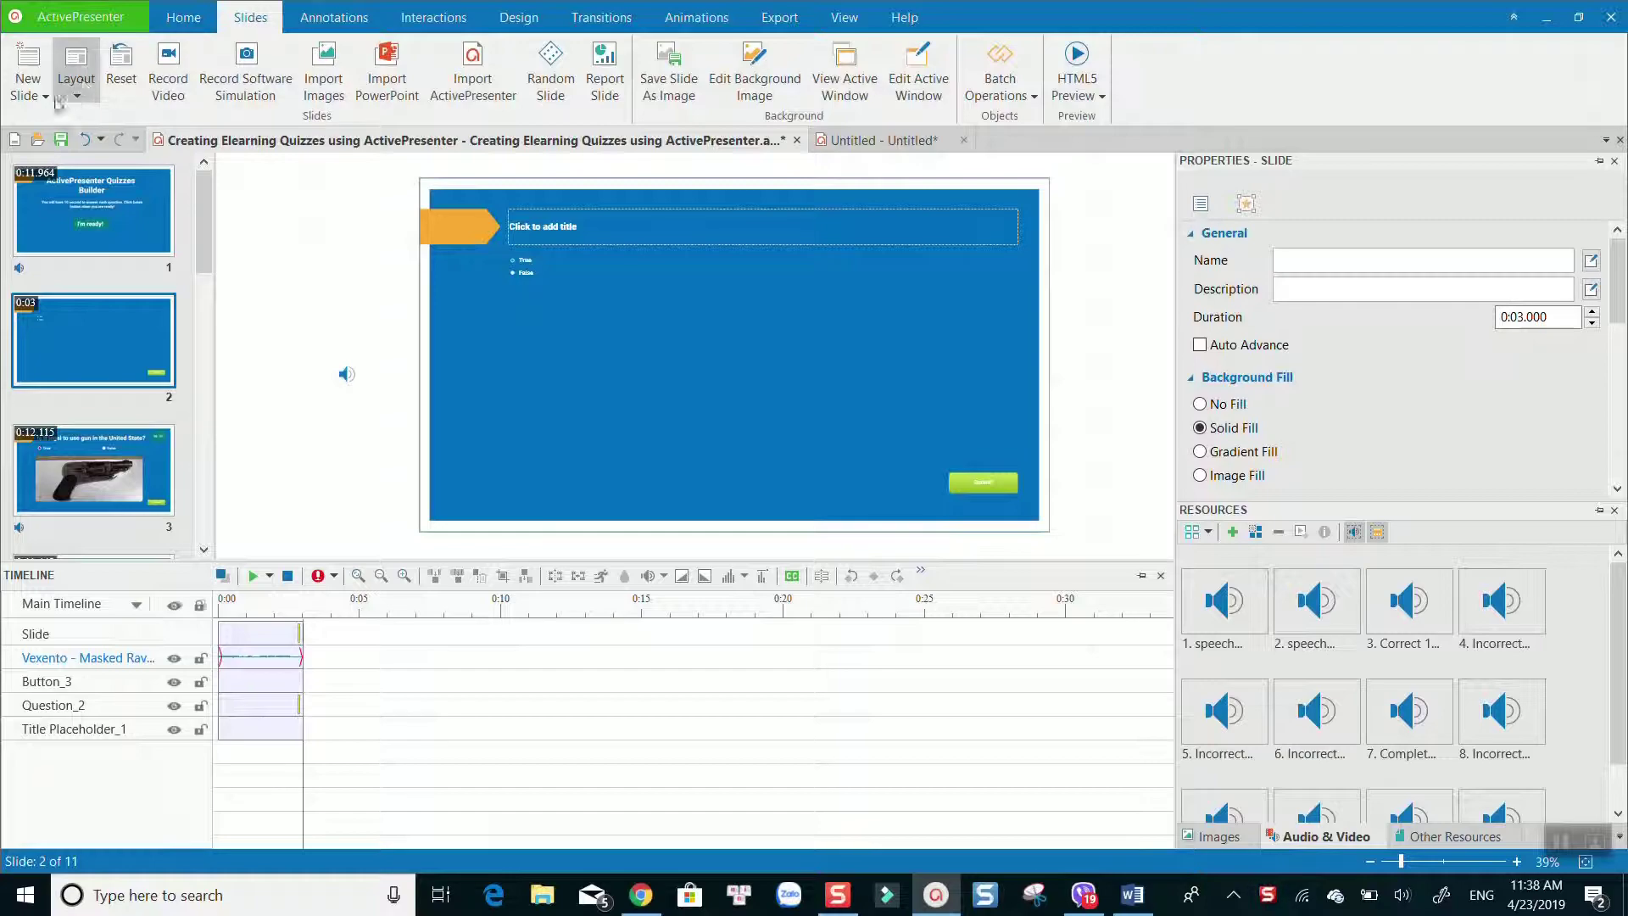
pyautogui.click(30, 92)
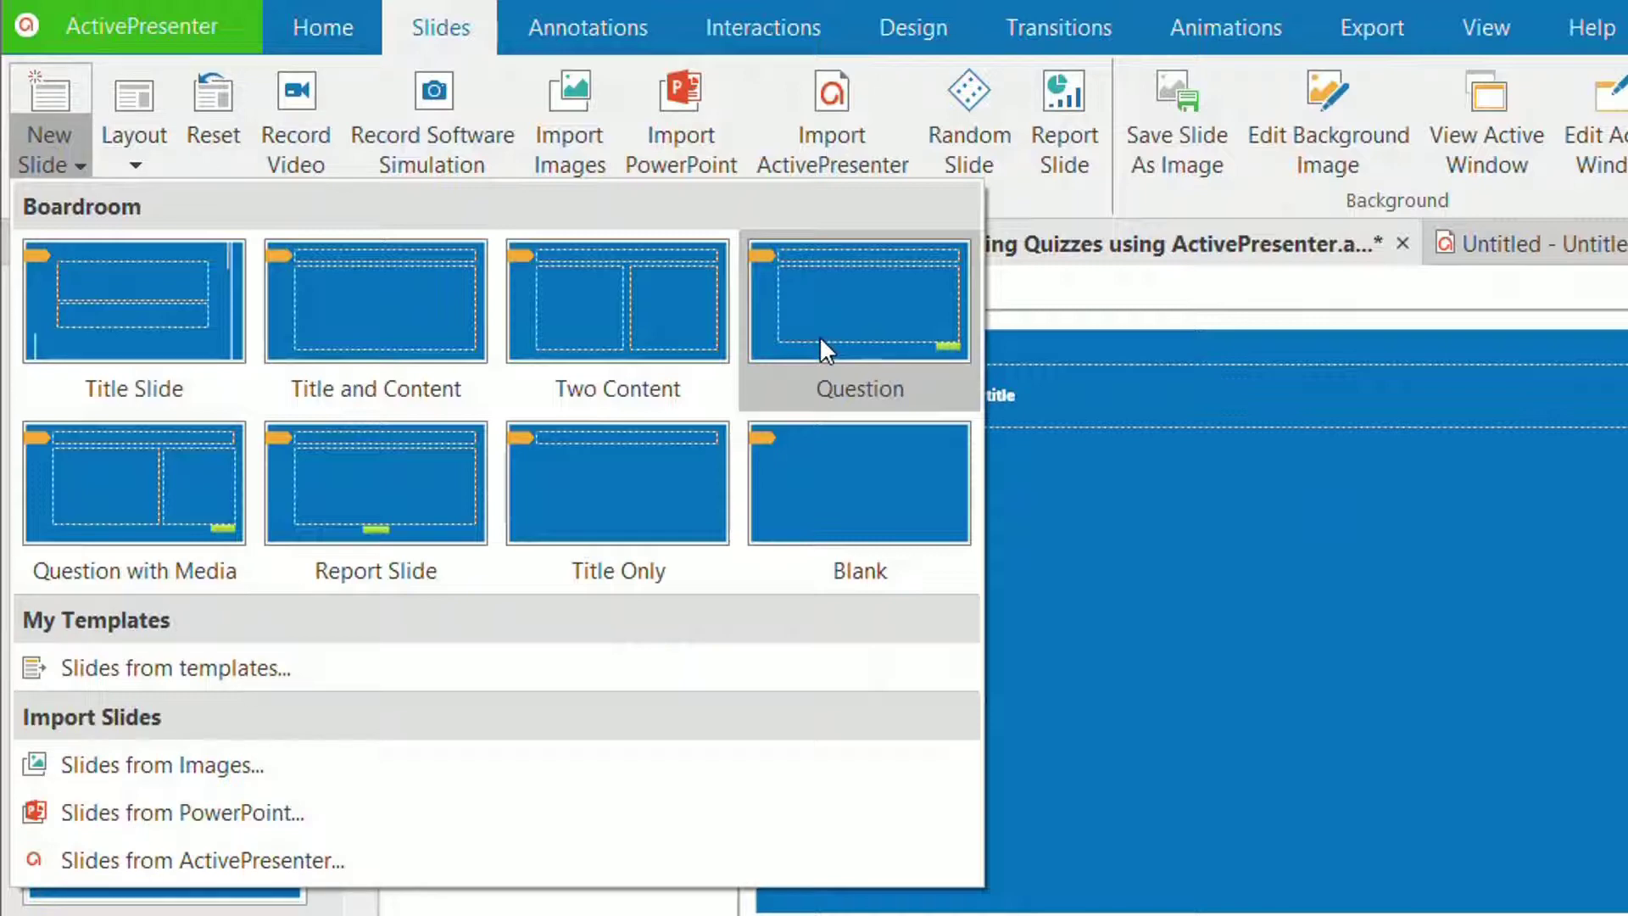
pyautogui.click(819, 336)
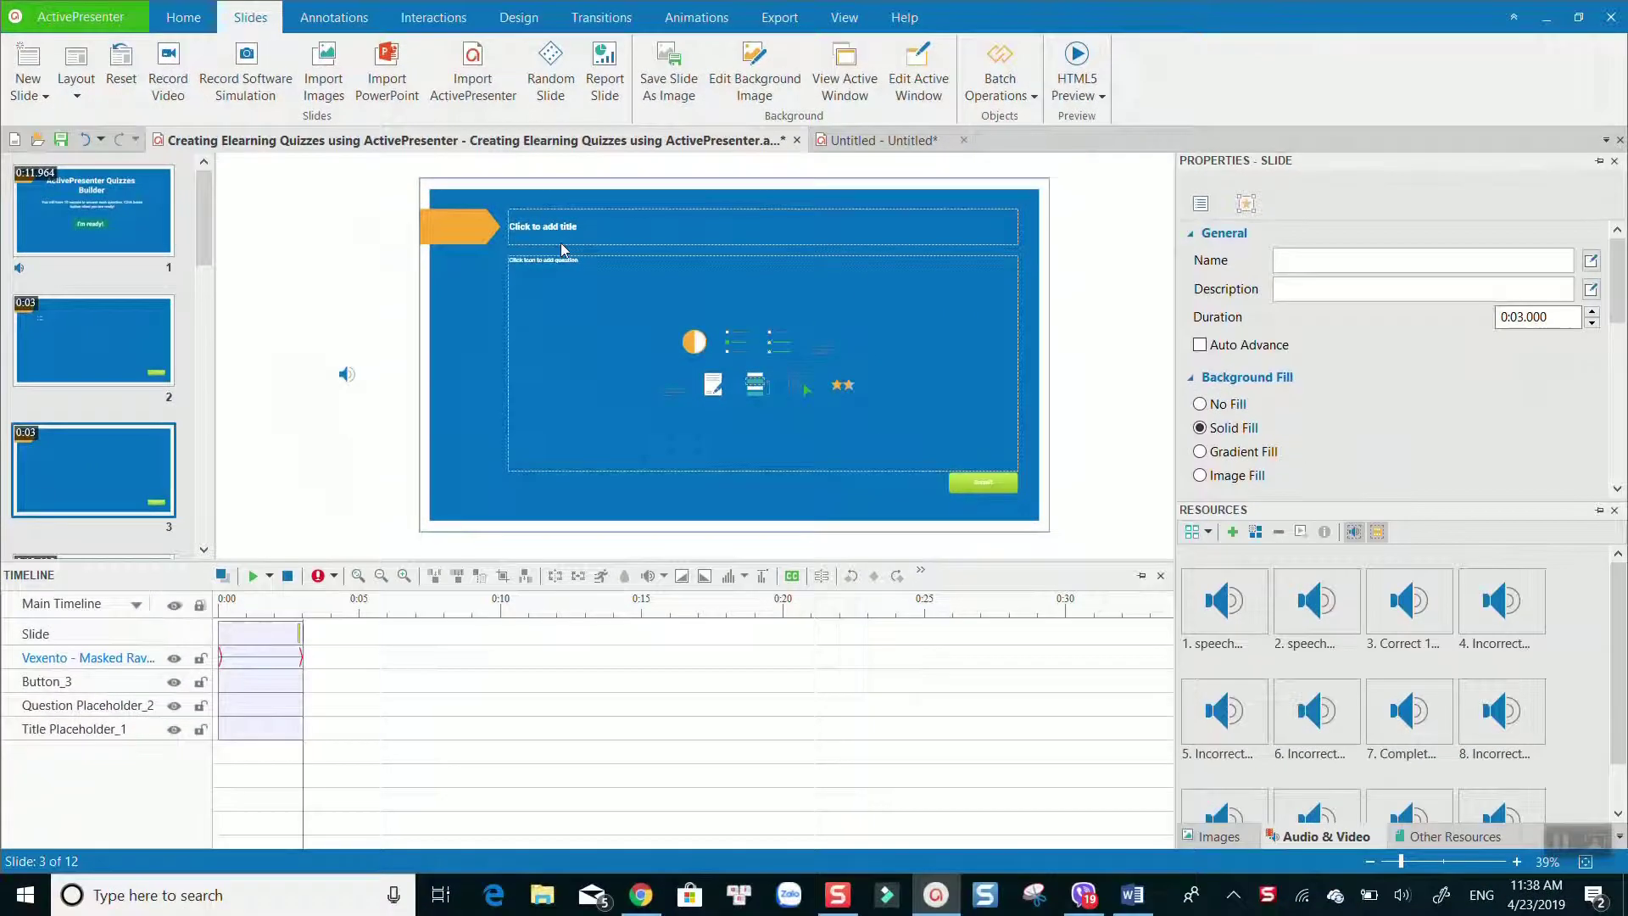
# - Insert a Multiple Choice question, then view the gun and age question slides (2 and 3)
pyautogui.click(735, 343)
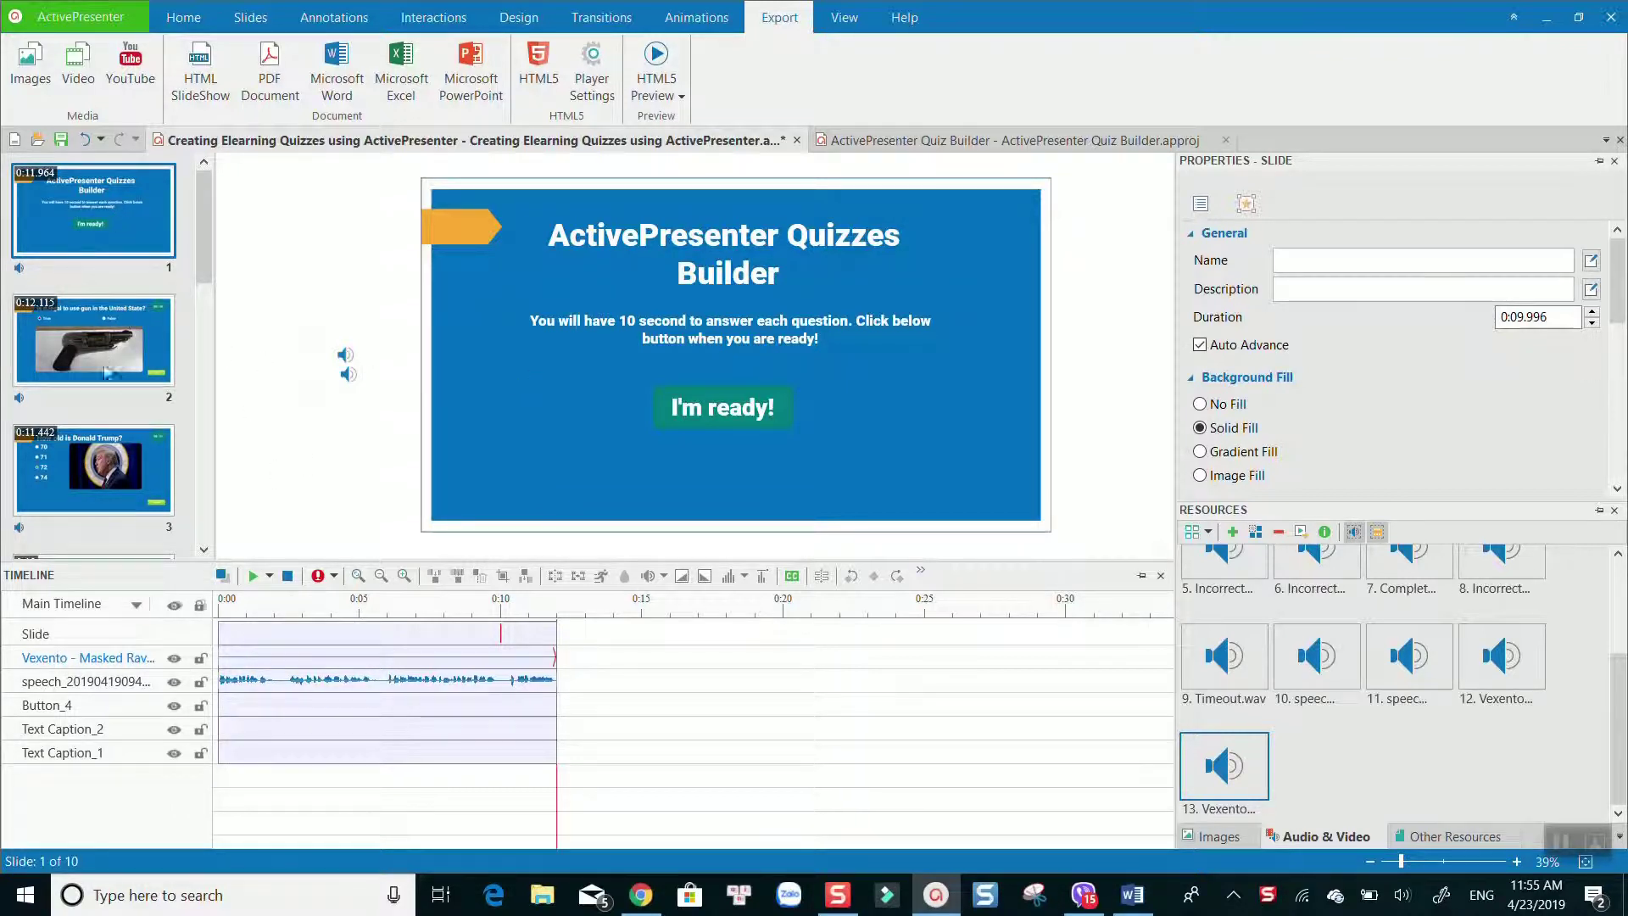
pyautogui.click(112, 354)
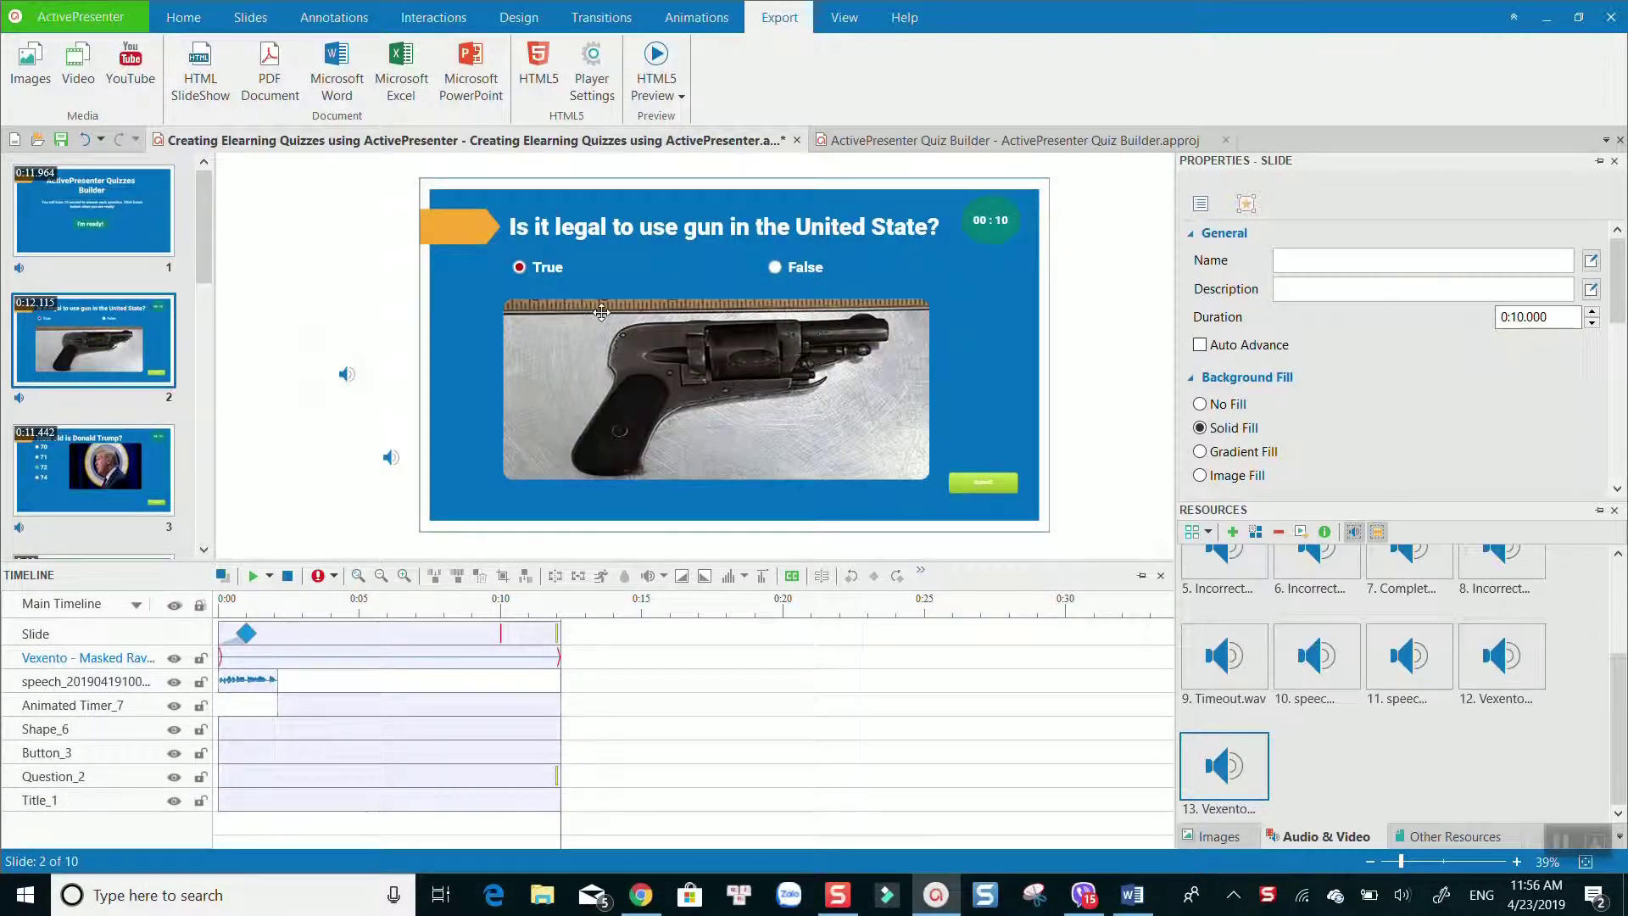
pyautogui.scroll(-1, 123, 386)
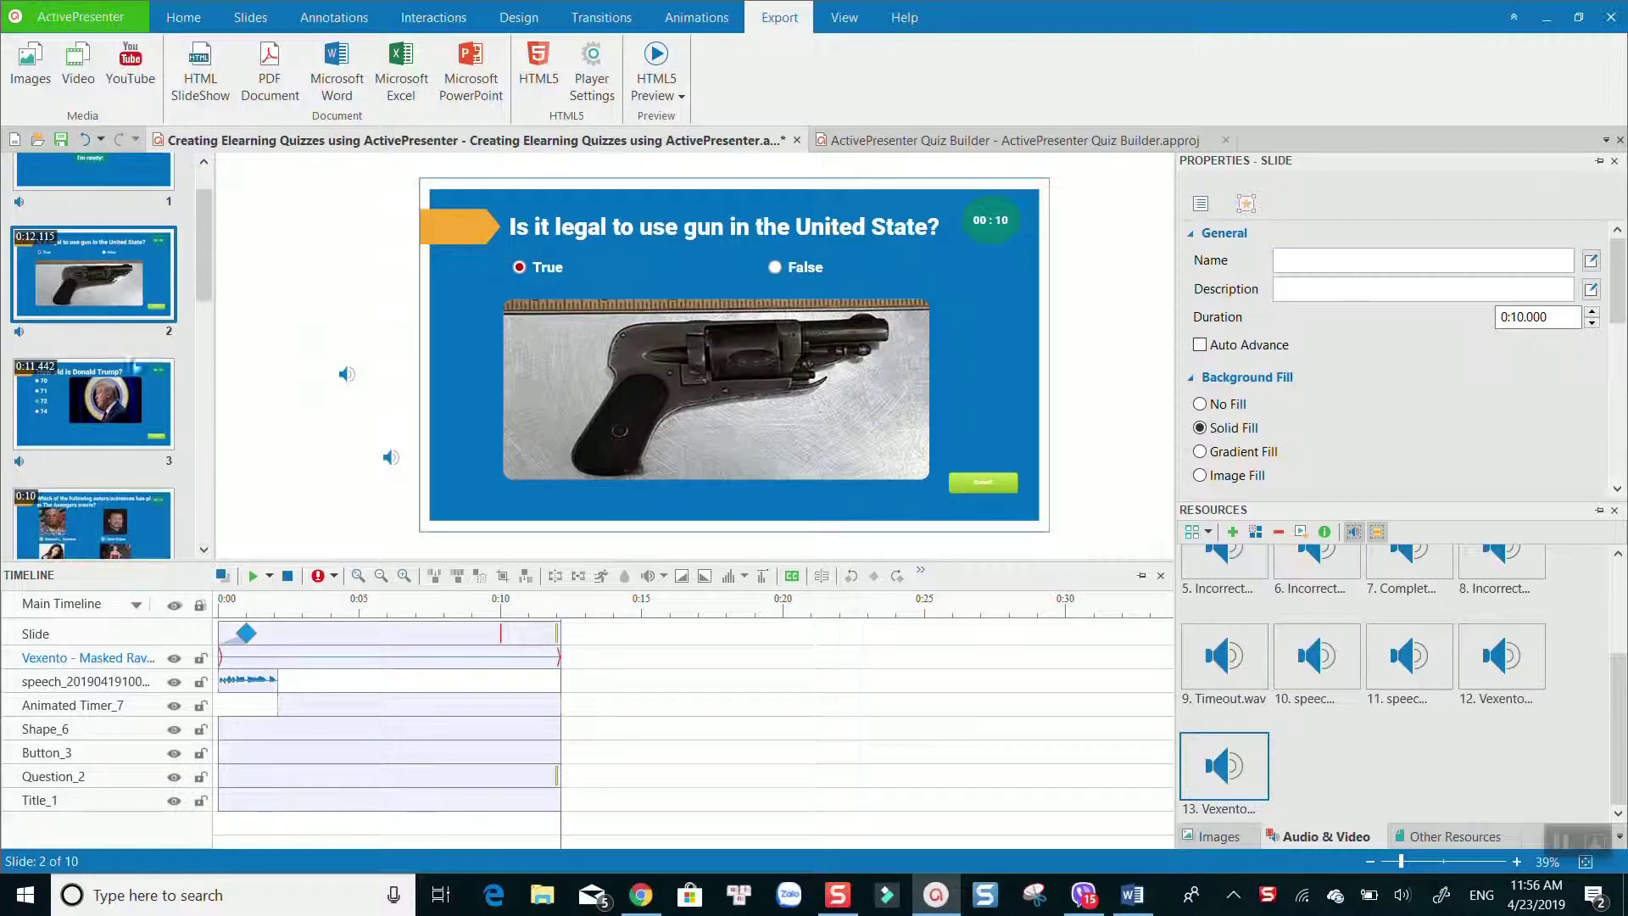
pyautogui.click(123, 385)
pyautogui.scroll(-1, 61, 438)
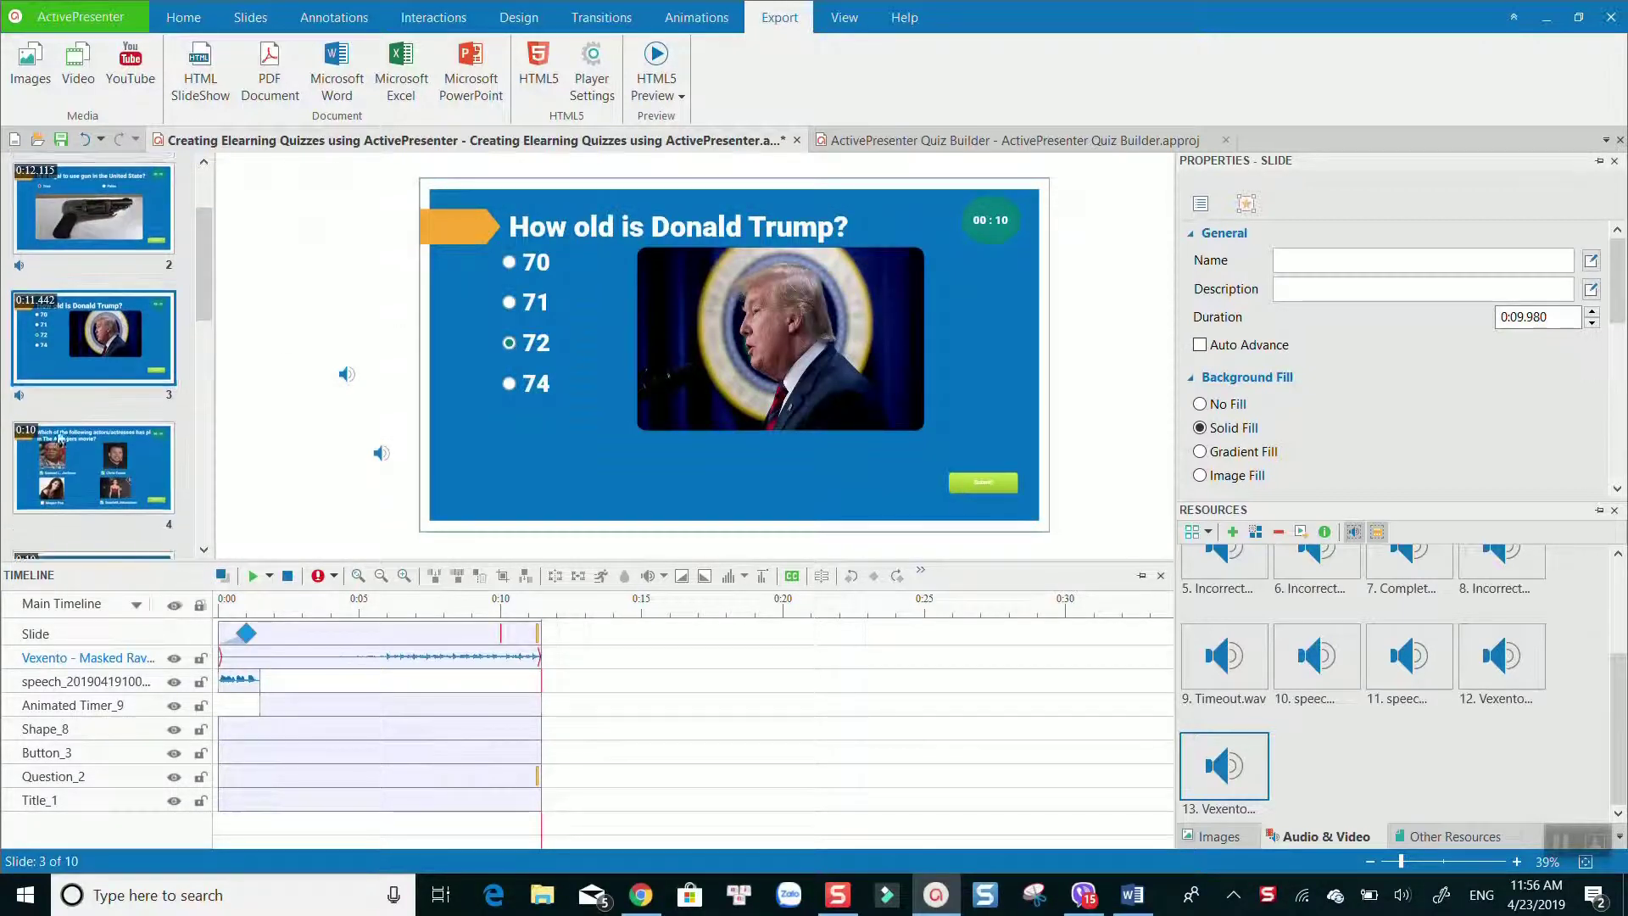
# - View slides 4 and 9, then launch the quiz's HTML5 preview in Practice mode
pyautogui.click(100, 479)
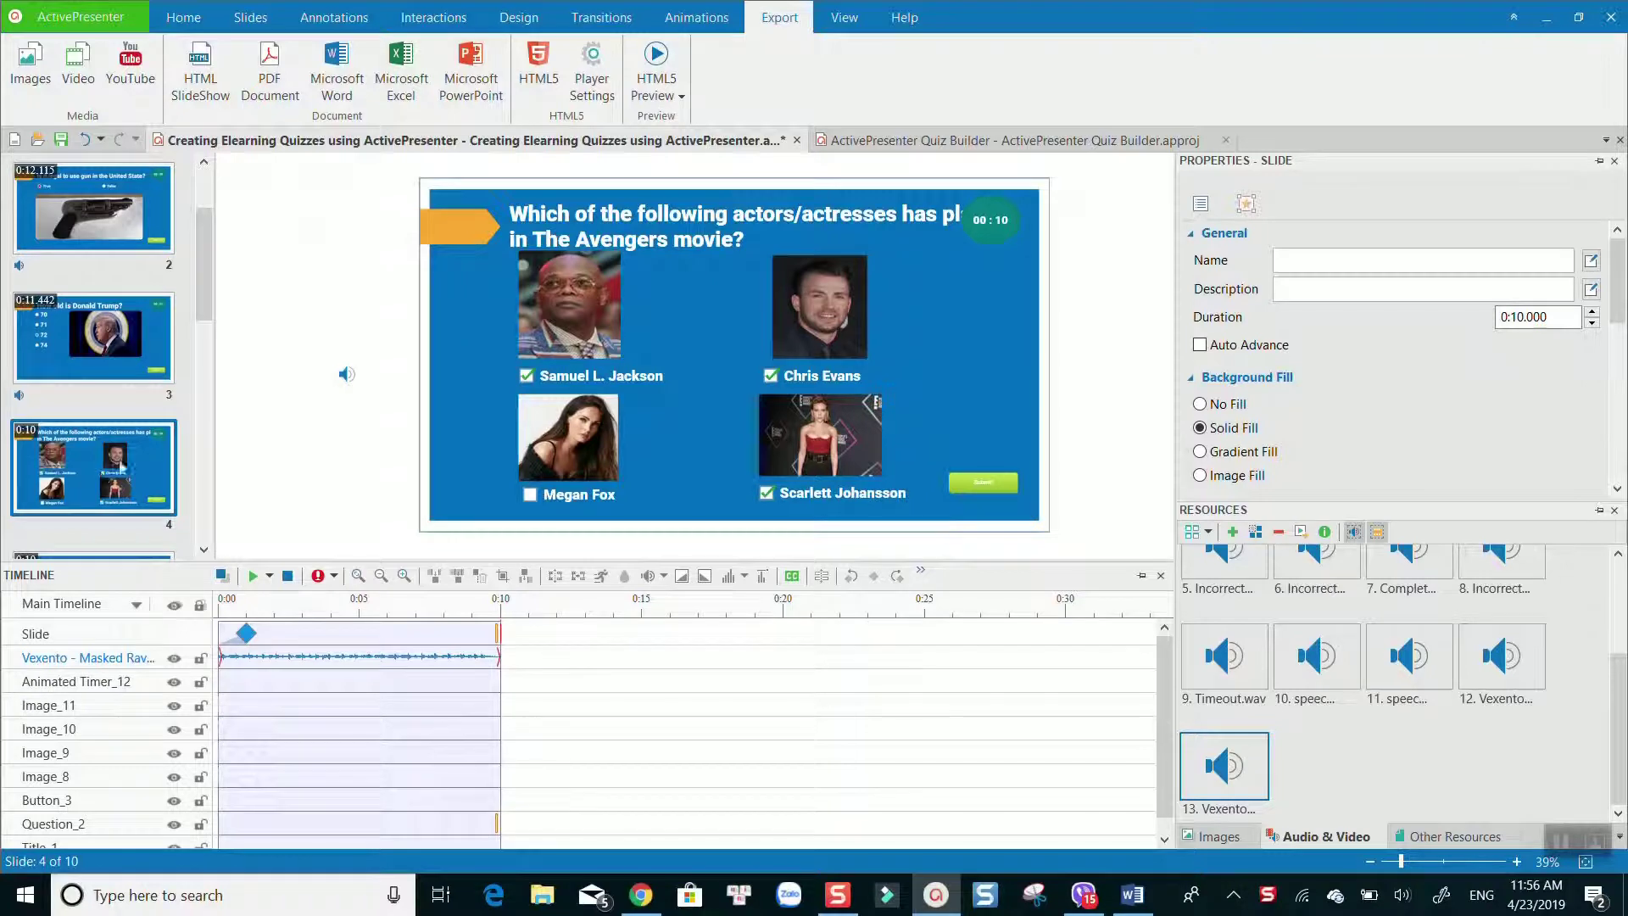
pyautogui.scroll(-10, 119, 469)
pyautogui.click(93, 344)
pyautogui.click(657, 94)
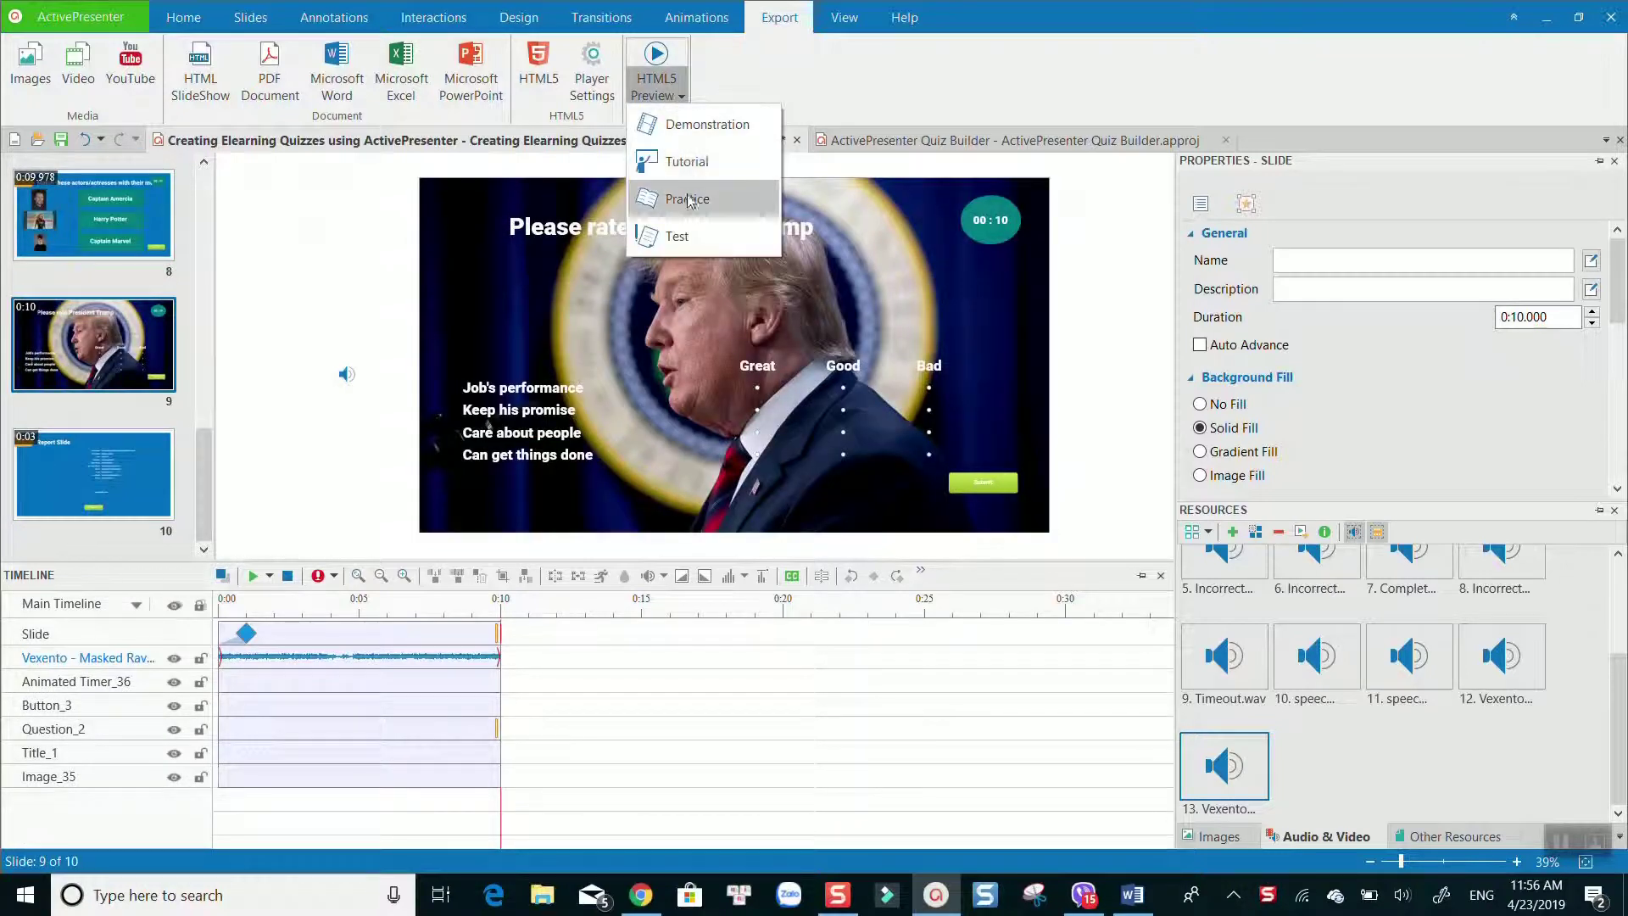
pyautogui.click(687, 198)
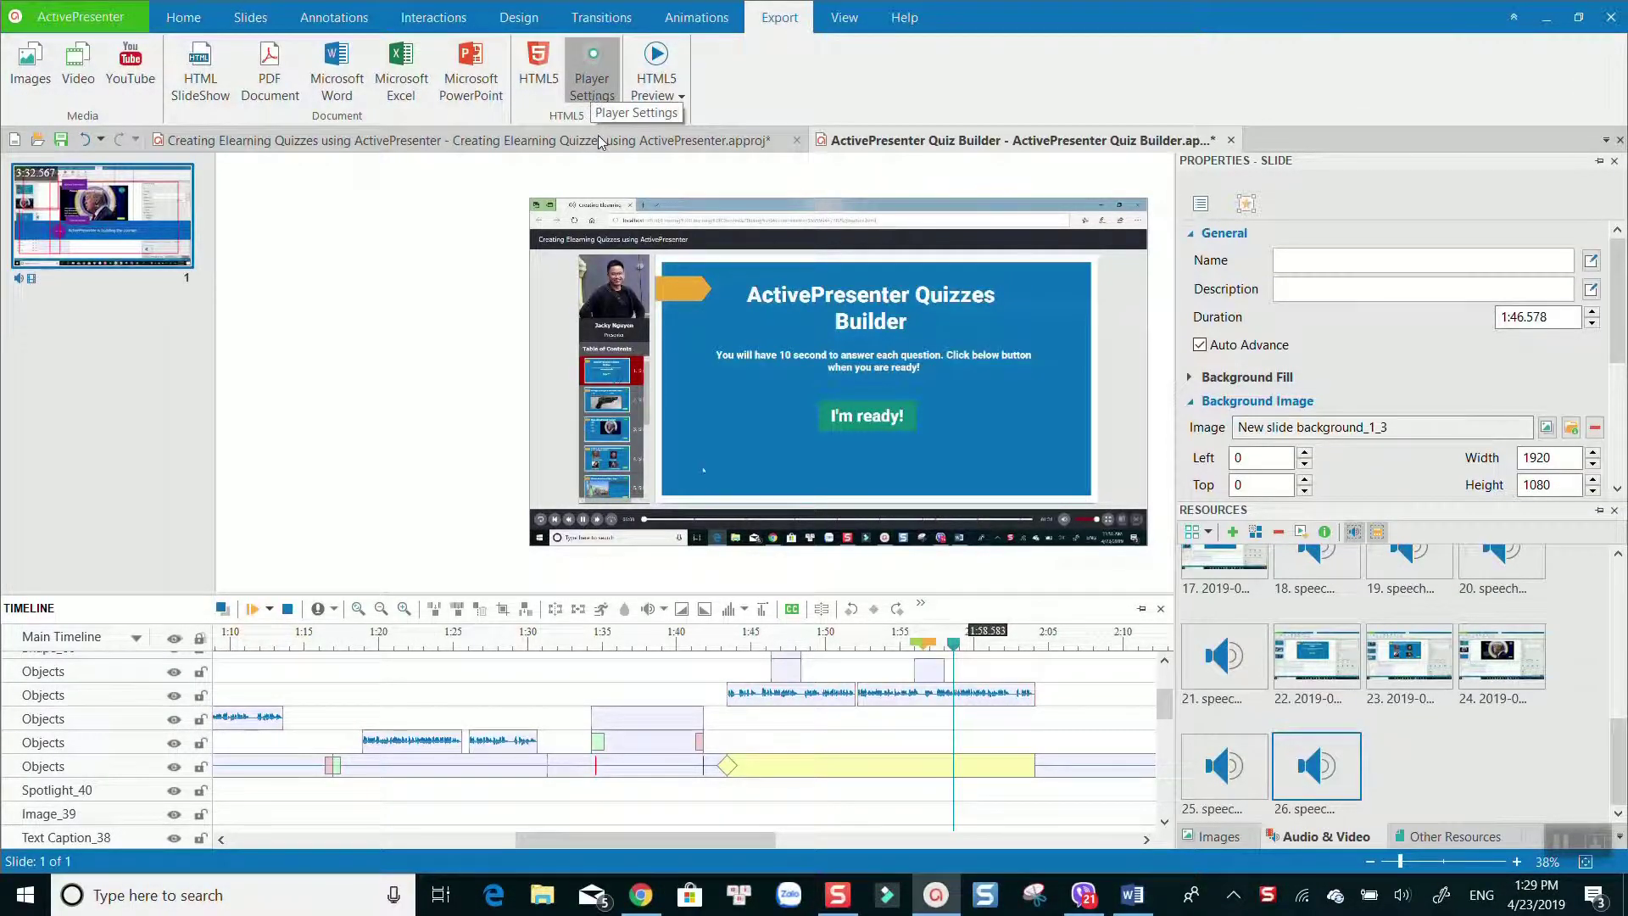
# - Open the HTML5 Player Settings, collapse the Content and Side Bar groups, and play the preview
pyautogui.click(592, 85)
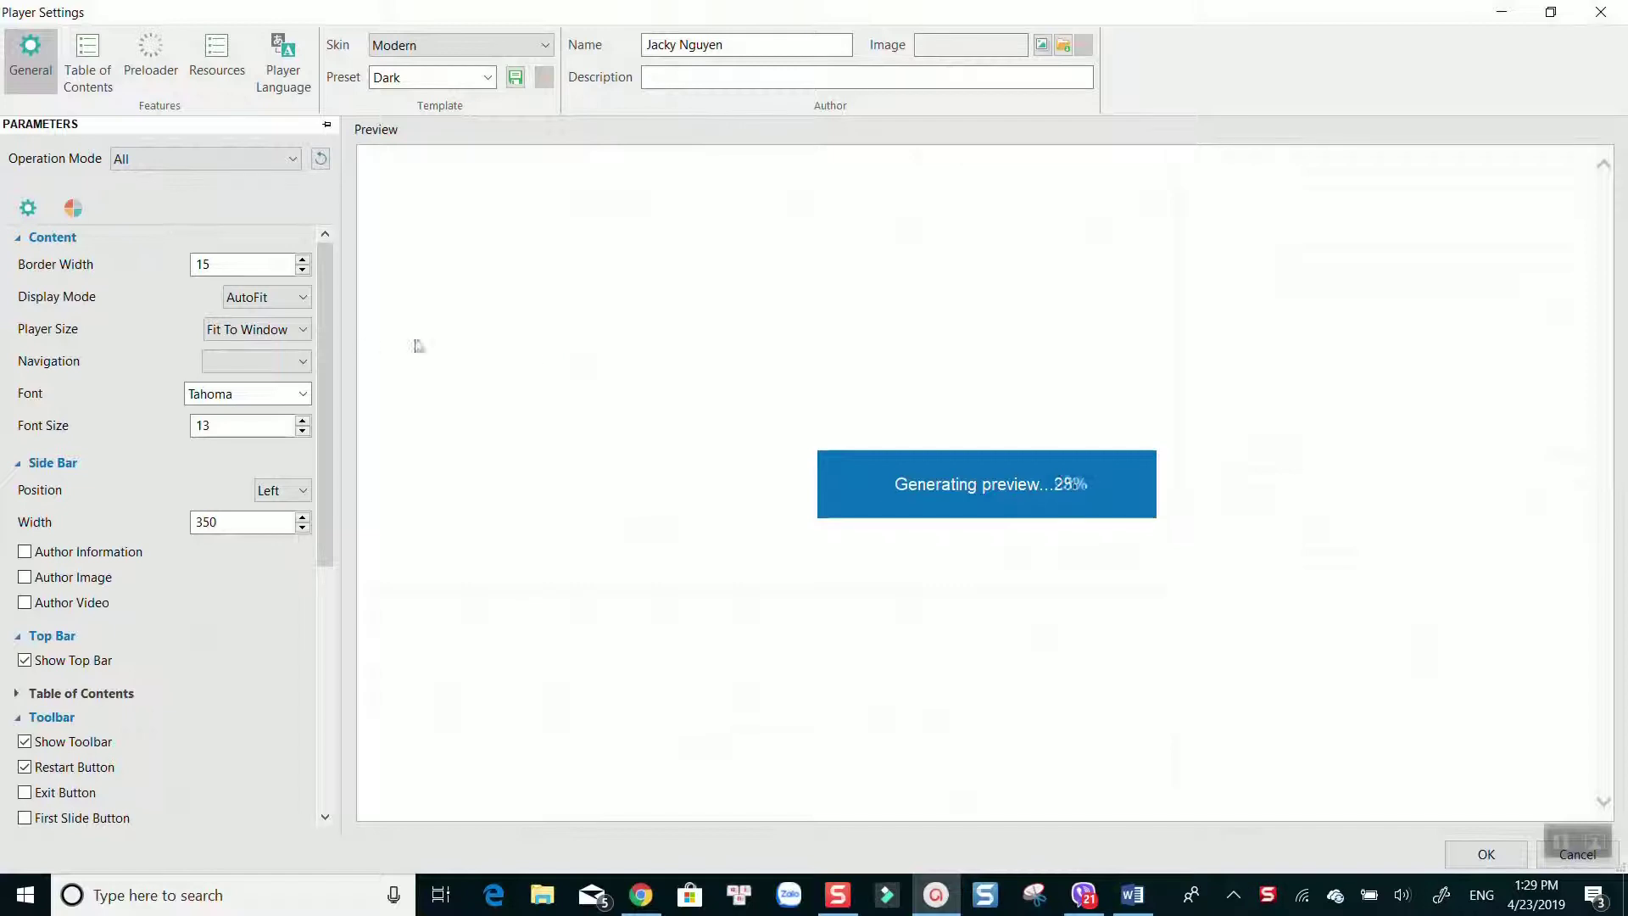
pyautogui.click(18, 240)
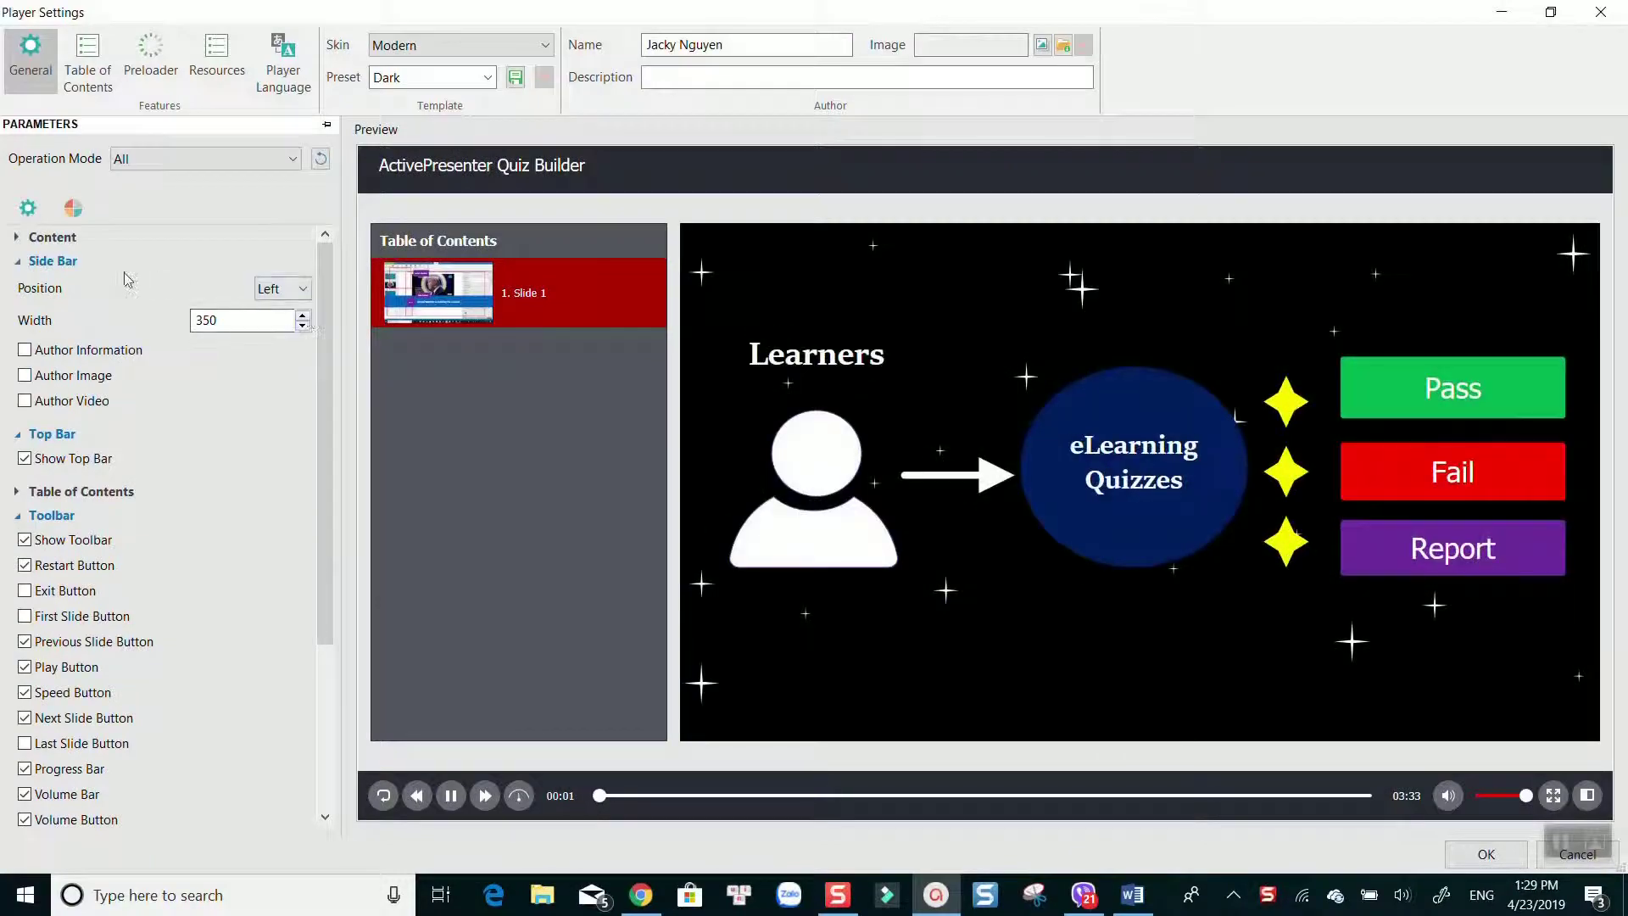
pyautogui.click(18, 262)
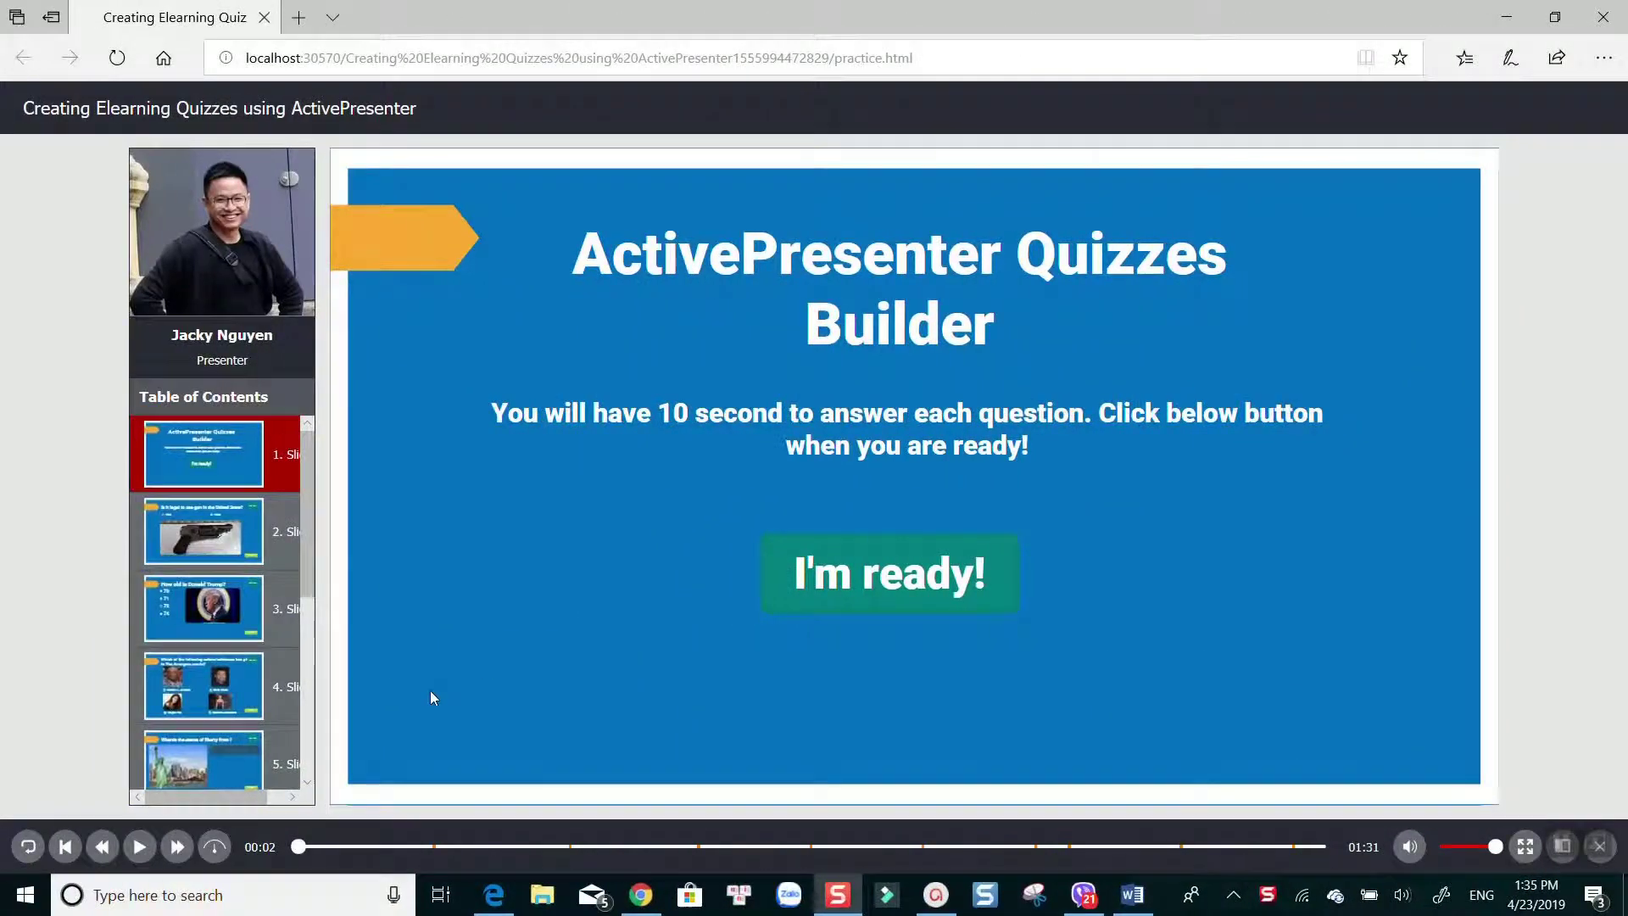
pyautogui.click(139, 847)
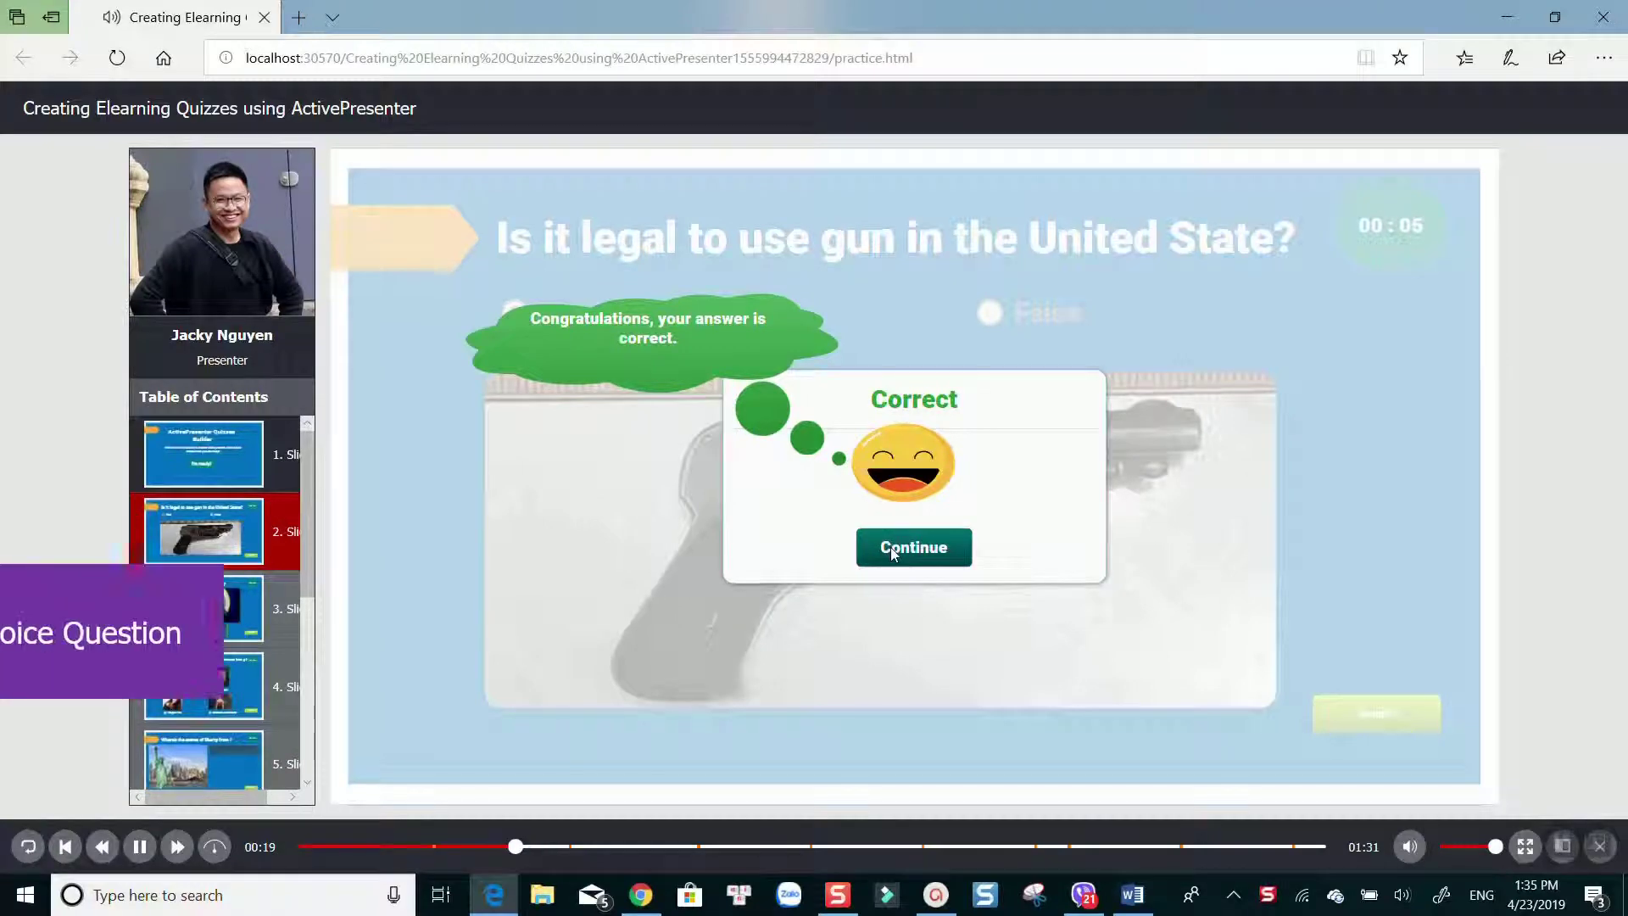
# - Continue past the gun and age feedback, then submit the blank actor-names answers, ending Incorrect
pyautogui.click(892, 552)
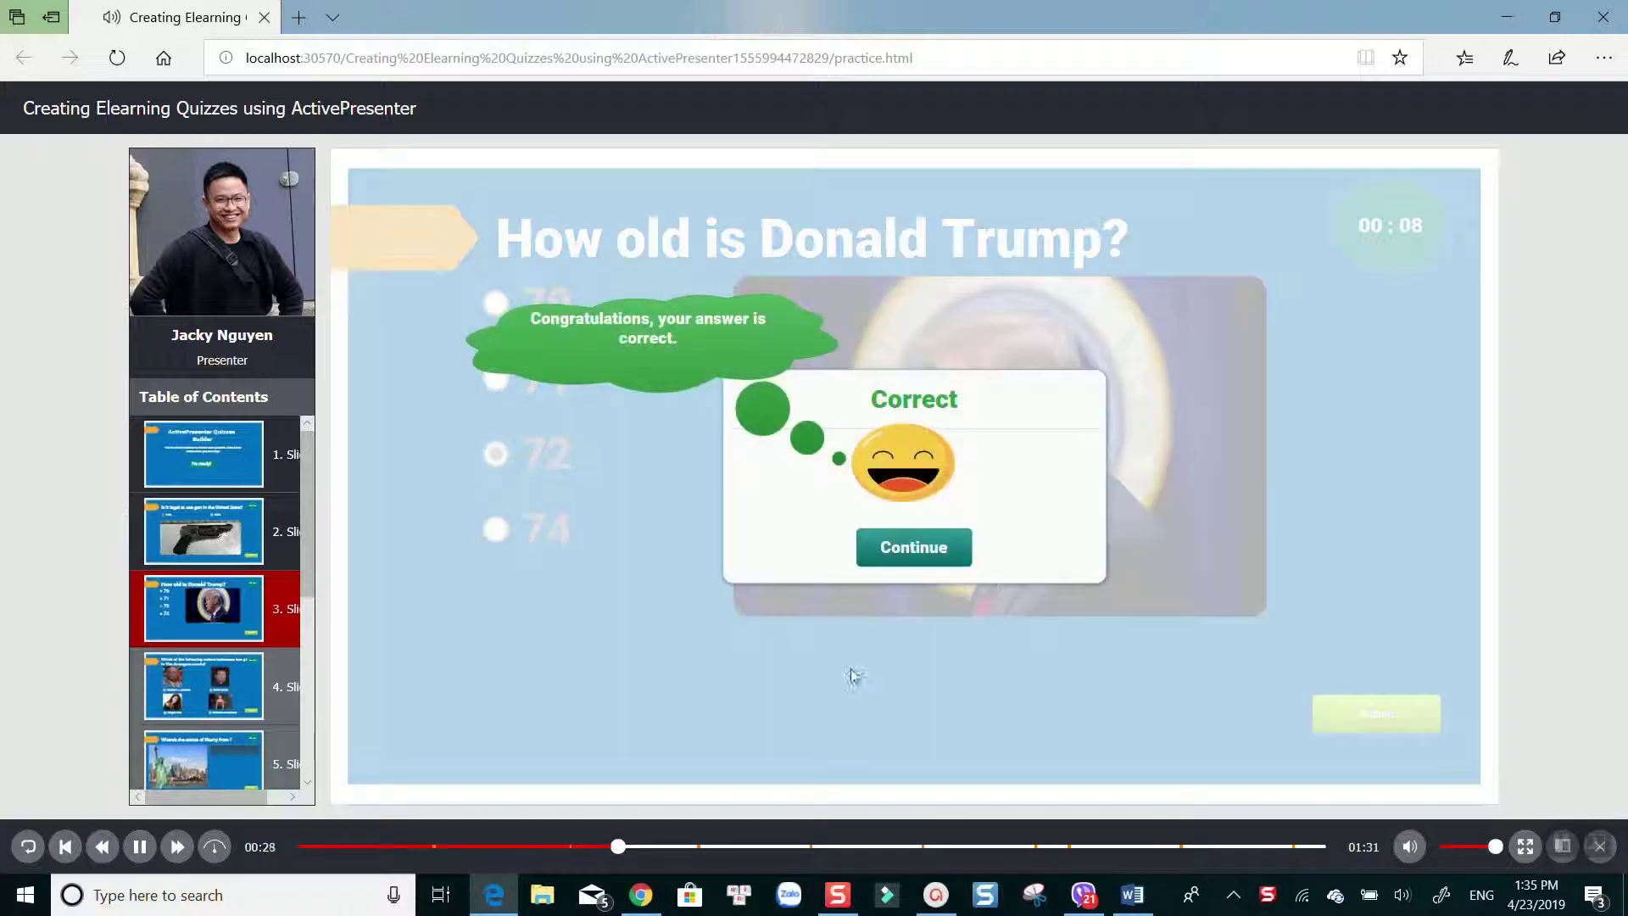
pyautogui.click(892, 550)
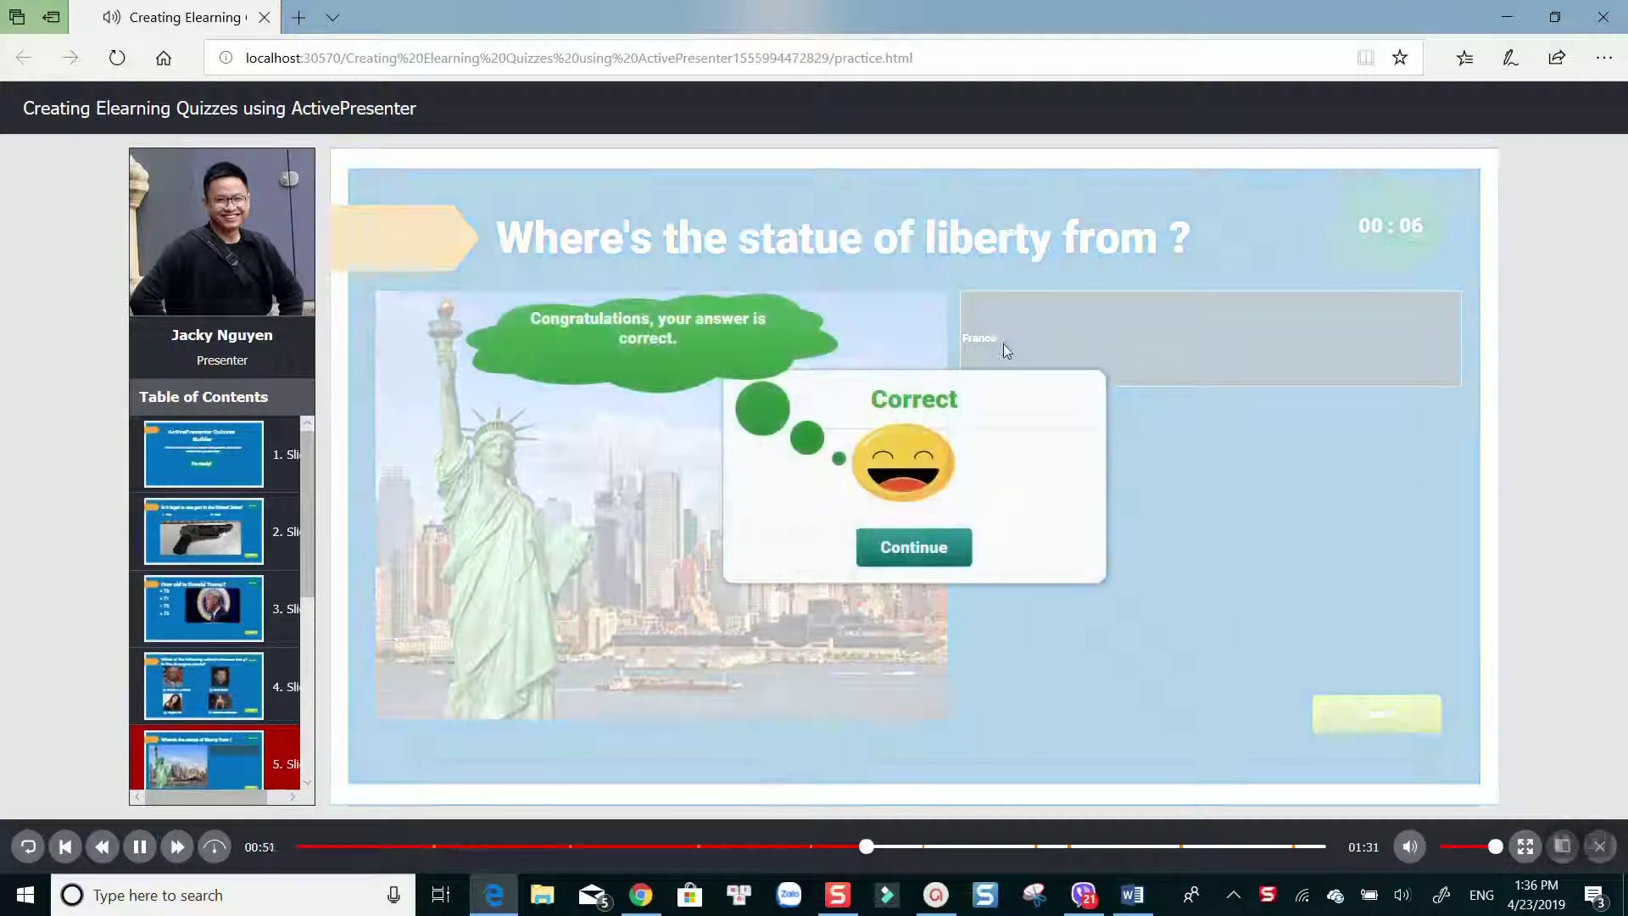
pyautogui.click(919, 546)
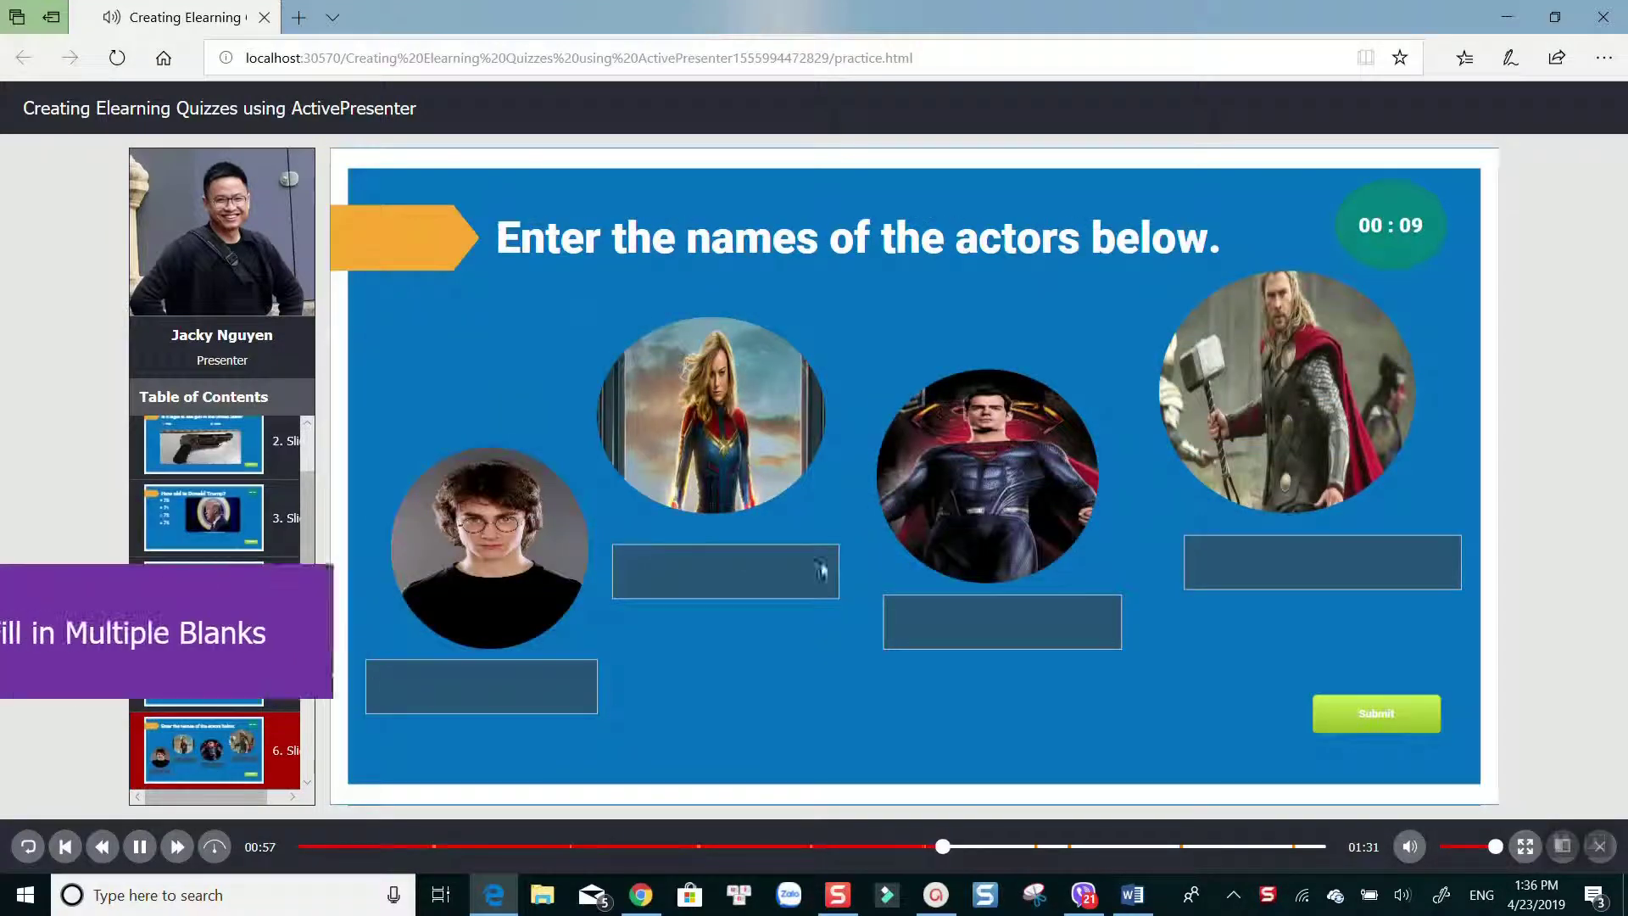
pyautogui.click(1363, 711)
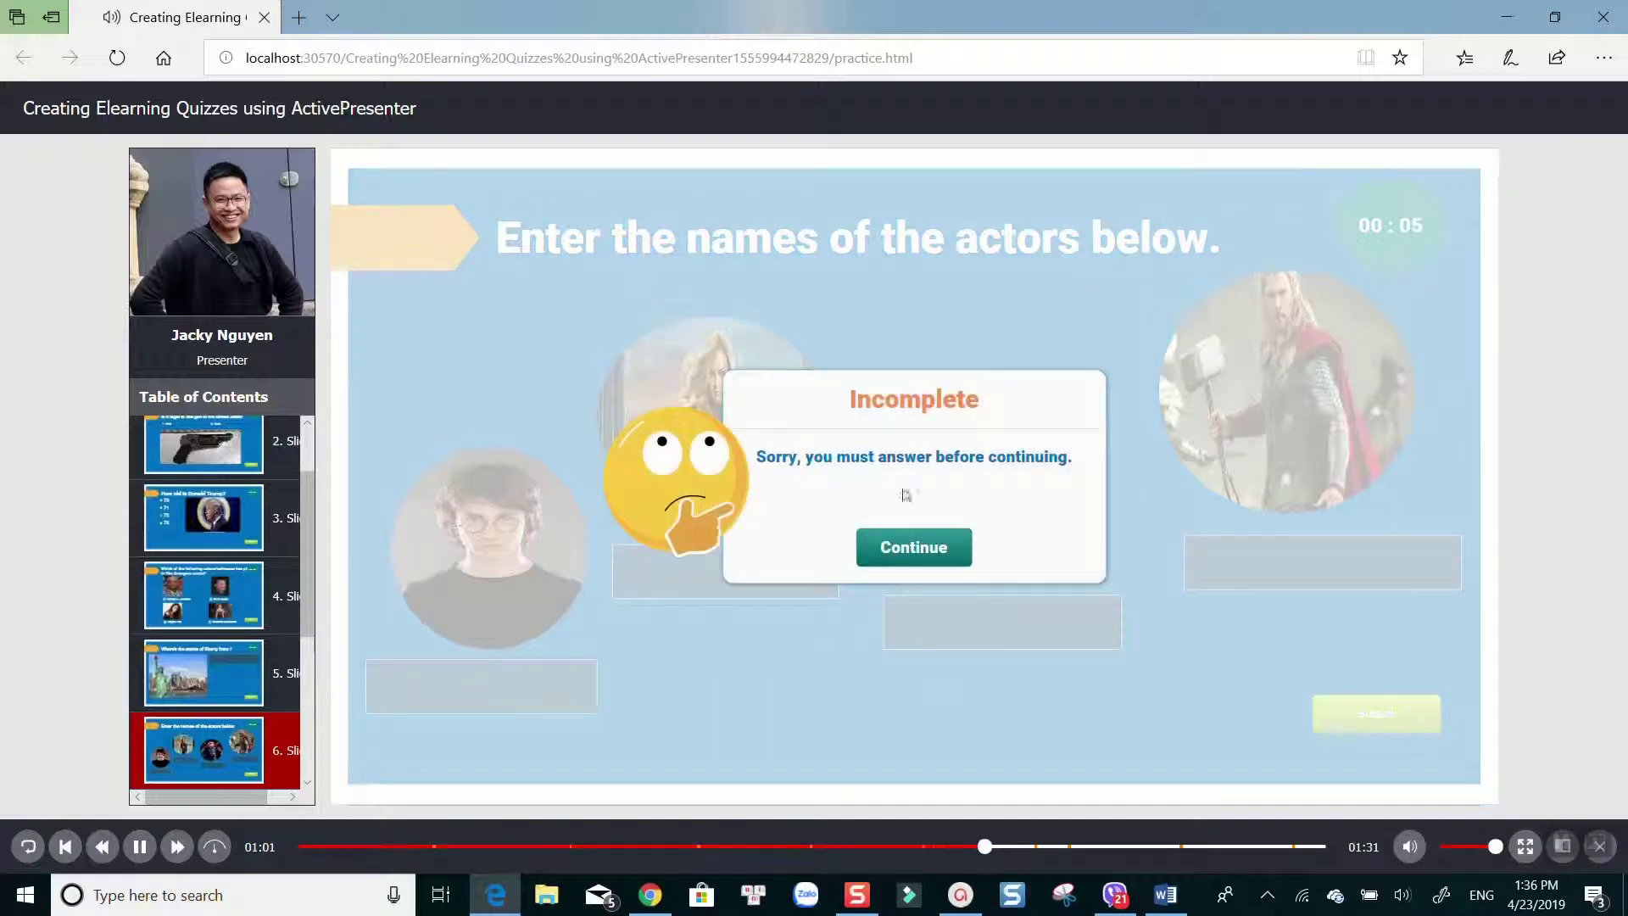
pyautogui.click(911, 547)
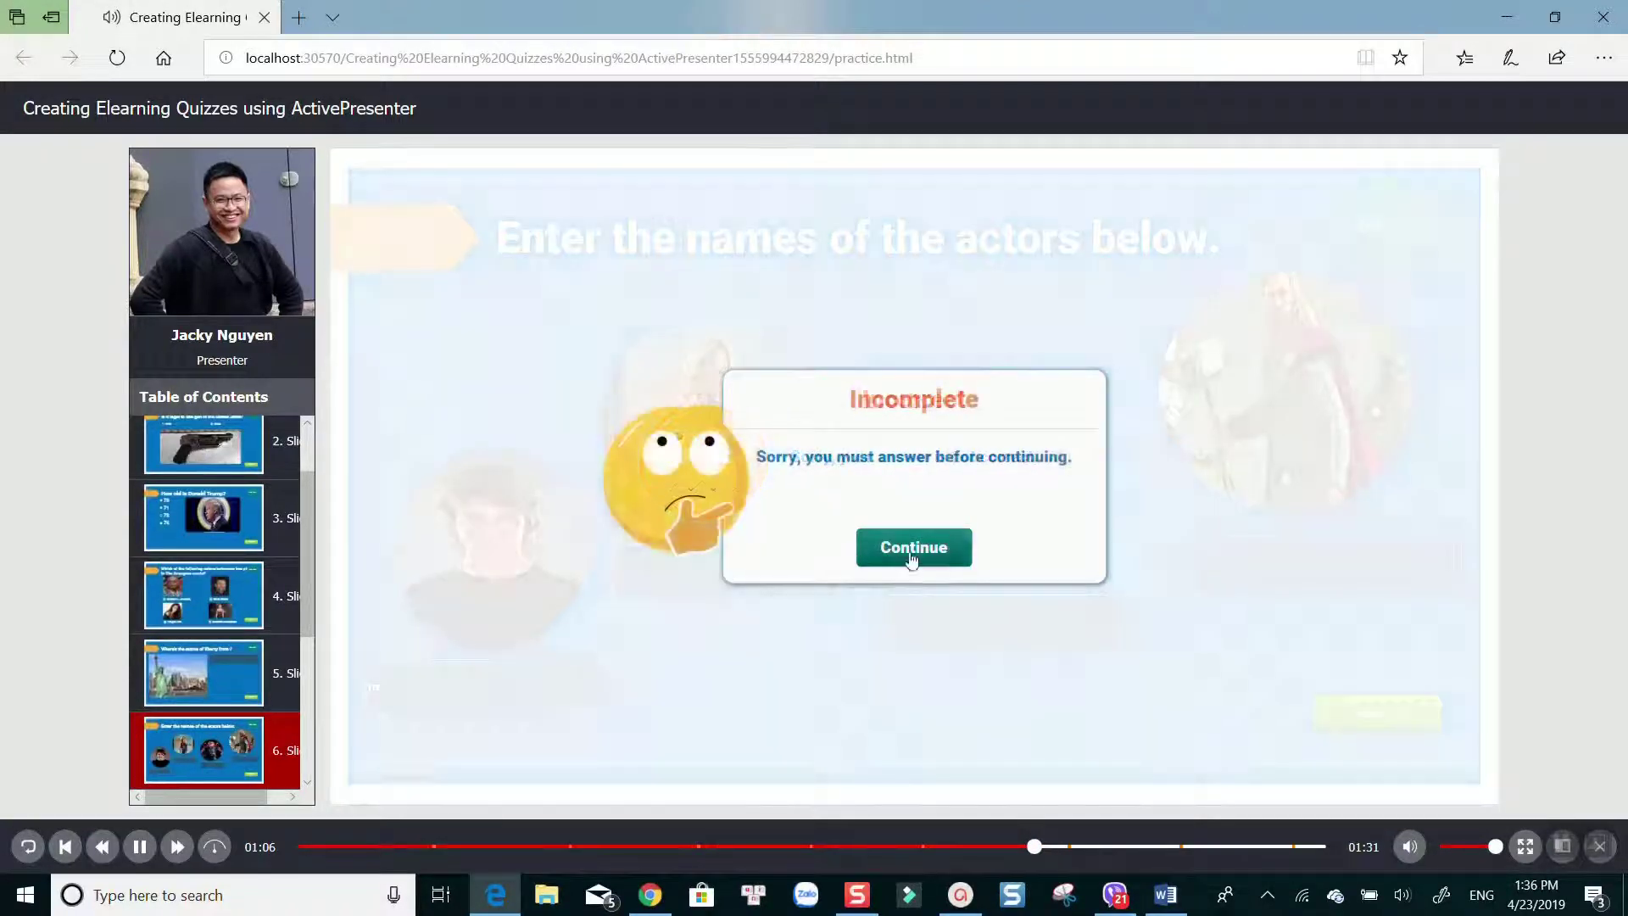
pyautogui.click(912, 555)
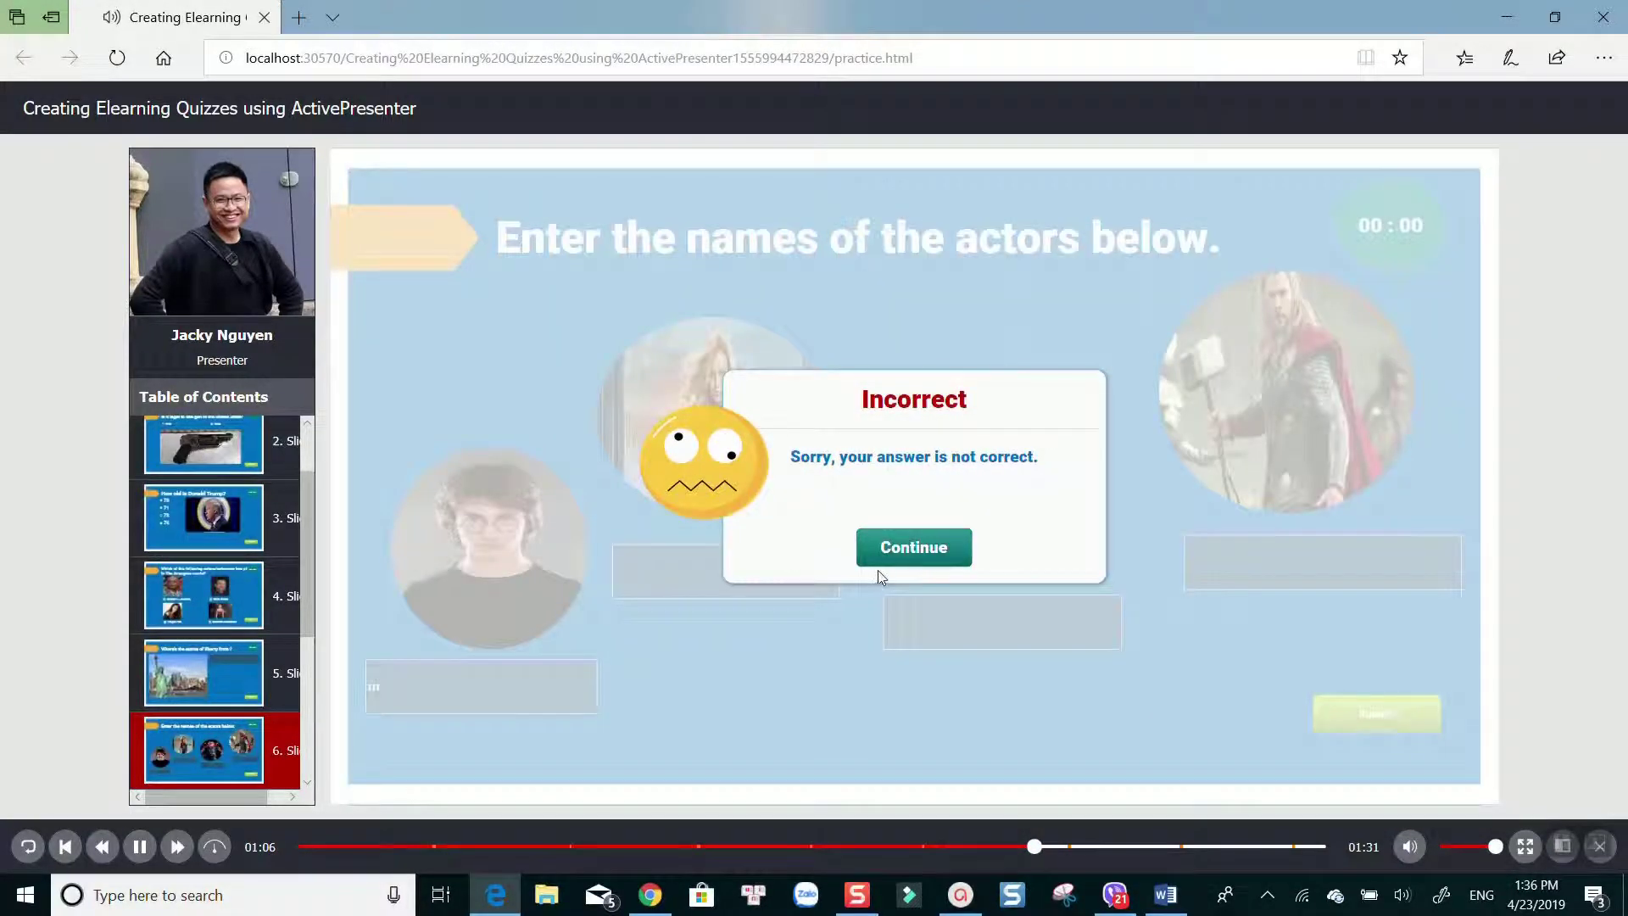
pyautogui.click(882, 556)
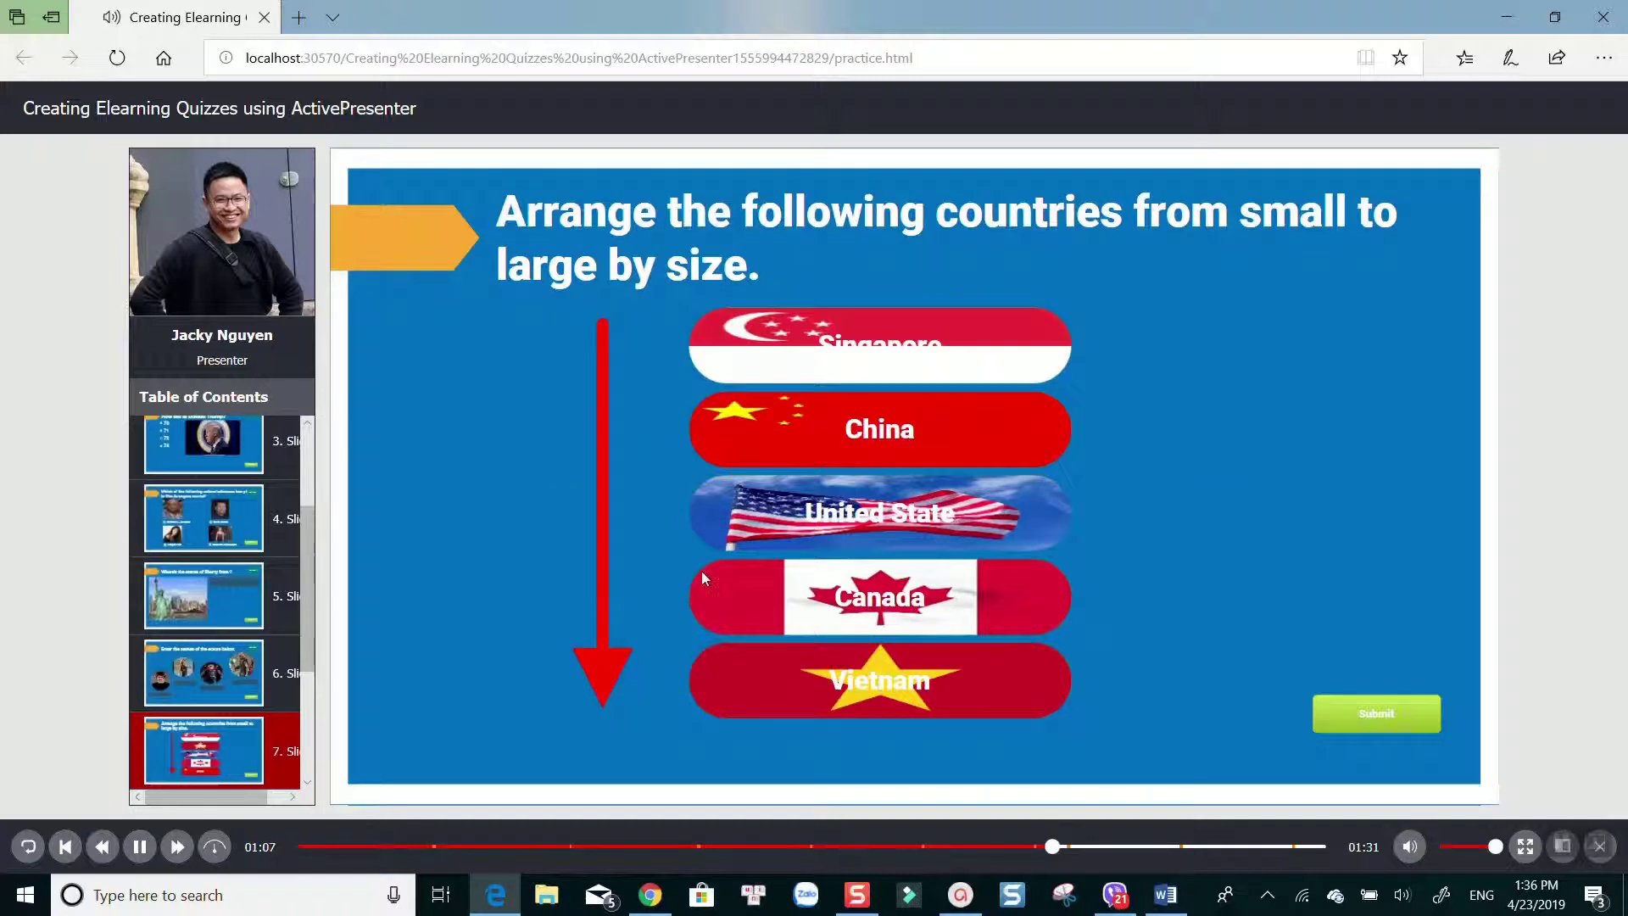
# - Order the countries by size with Vietnam second smallest and China last, and submit
pyautogui.moveTo(876, 681); pyautogui.dragTo(906, 434)
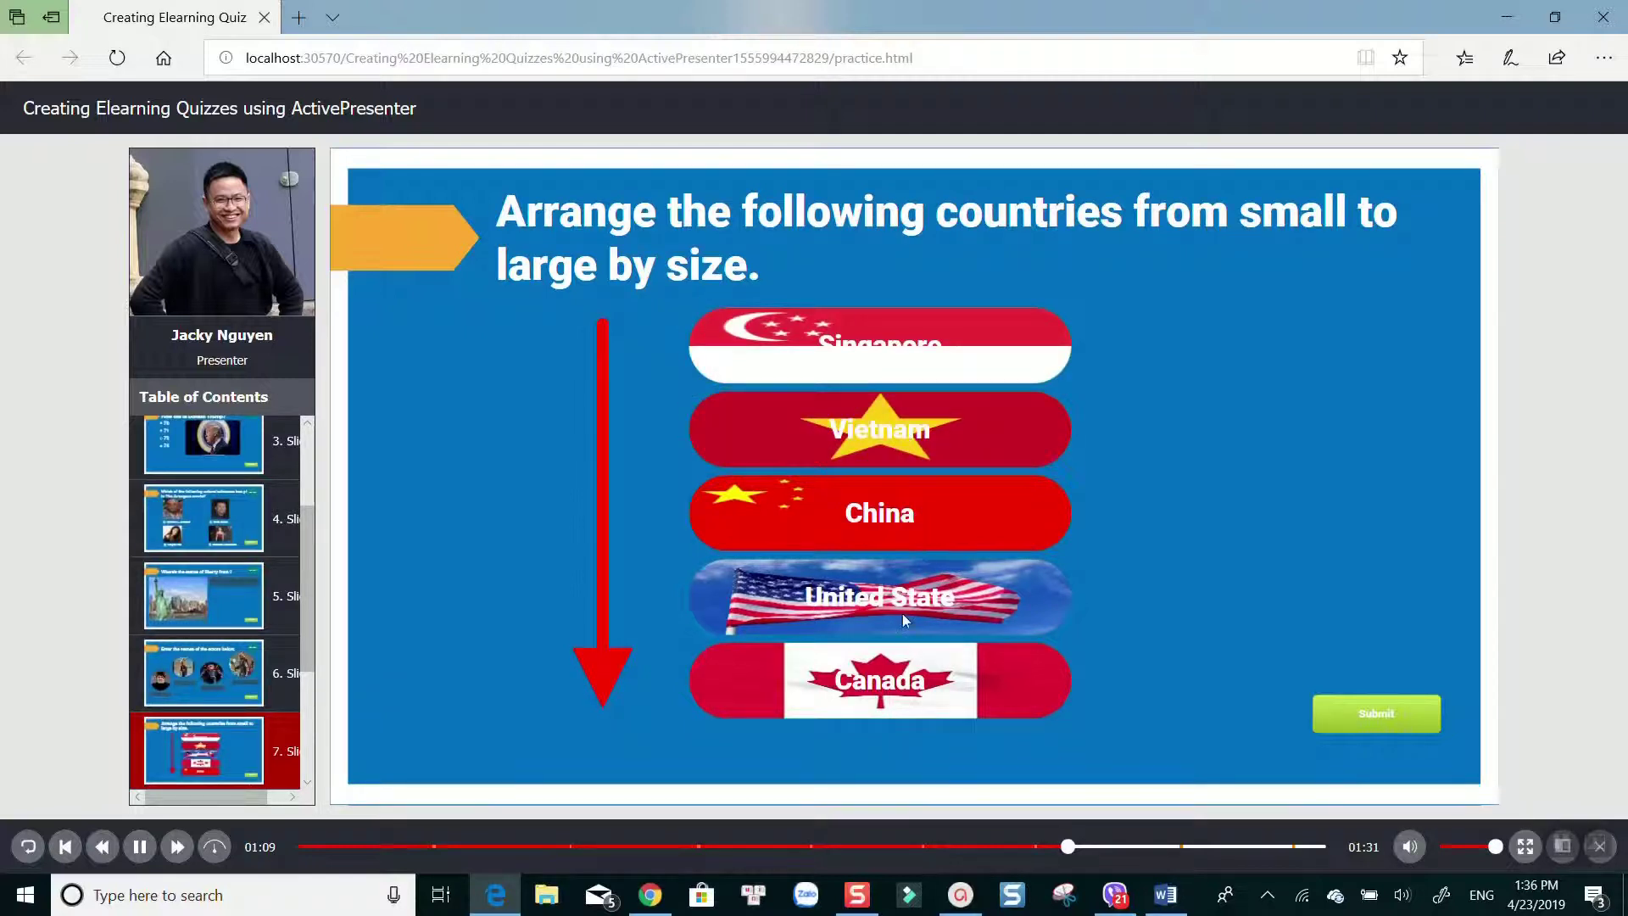
pyautogui.moveTo(905, 588); pyautogui.dragTo(911, 519)
pyautogui.moveTo(900, 674); pyautogui.dragTo(901, 617)
pyautogui.click(1359, 715)
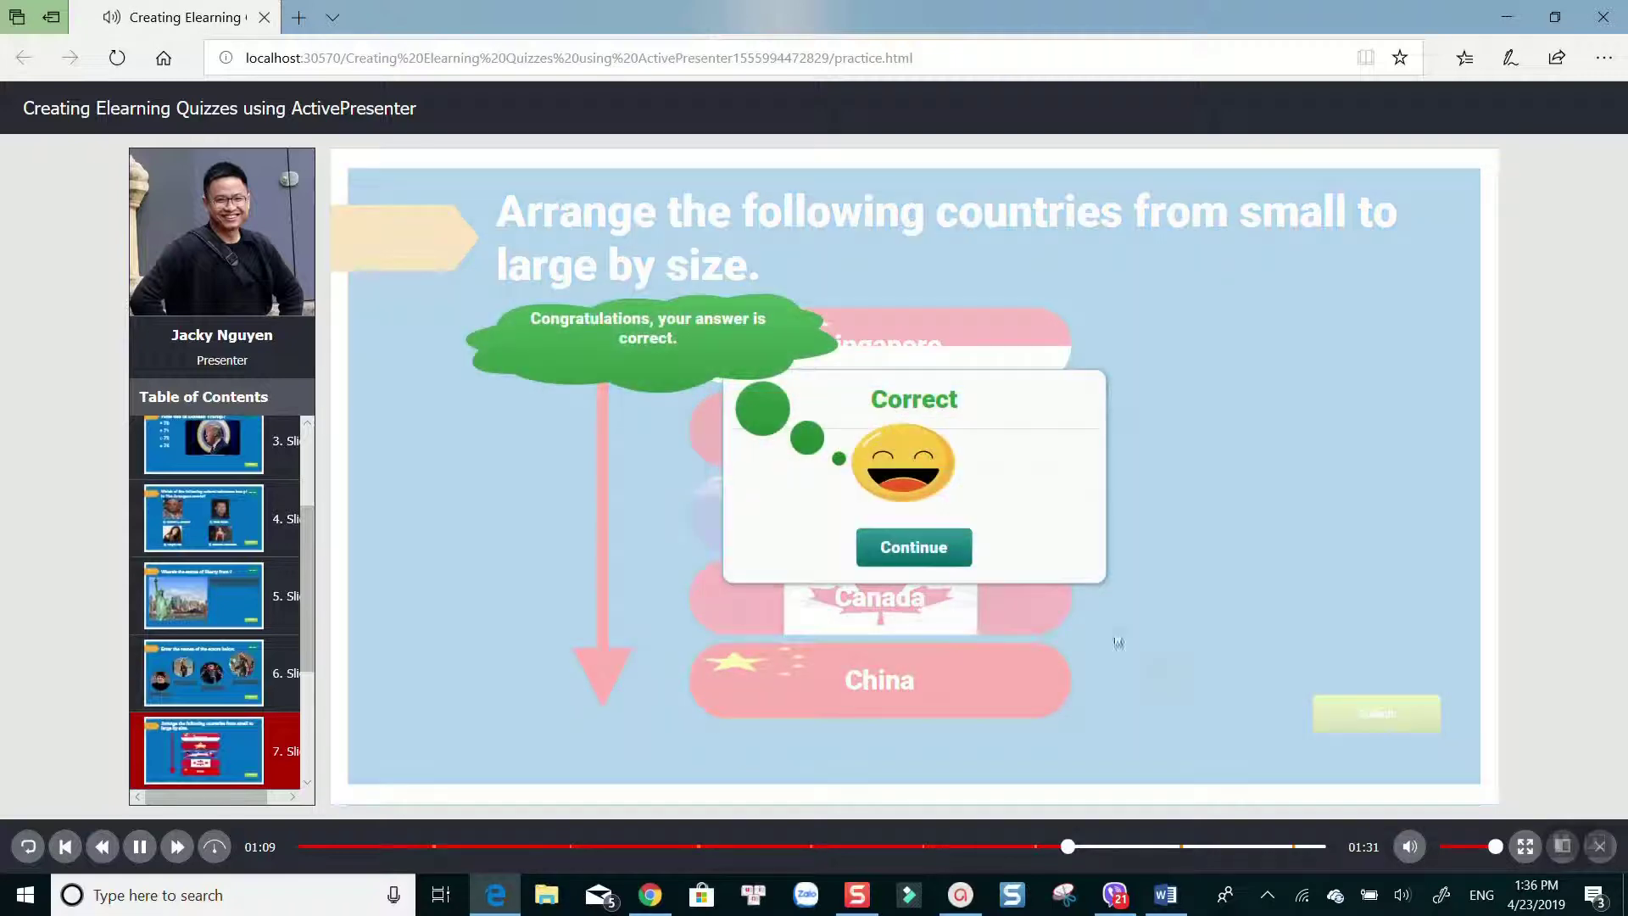
pyautogui.click(929, 550)
# - Match Chris Evans to Captain America and swap the Captain Marvel and Harry Potter photos, then submit
pyautogui.moveTo(505, 398); pyautogui.dragTo(1005, 394)
pyautogui.moveTo(575, 507); pyautogui.dragTo(1046, 534)
pyautogui.moveTo(551, 674); pyautogui.dragTo(1061, 668)
pyautogui.click(1375, 717)
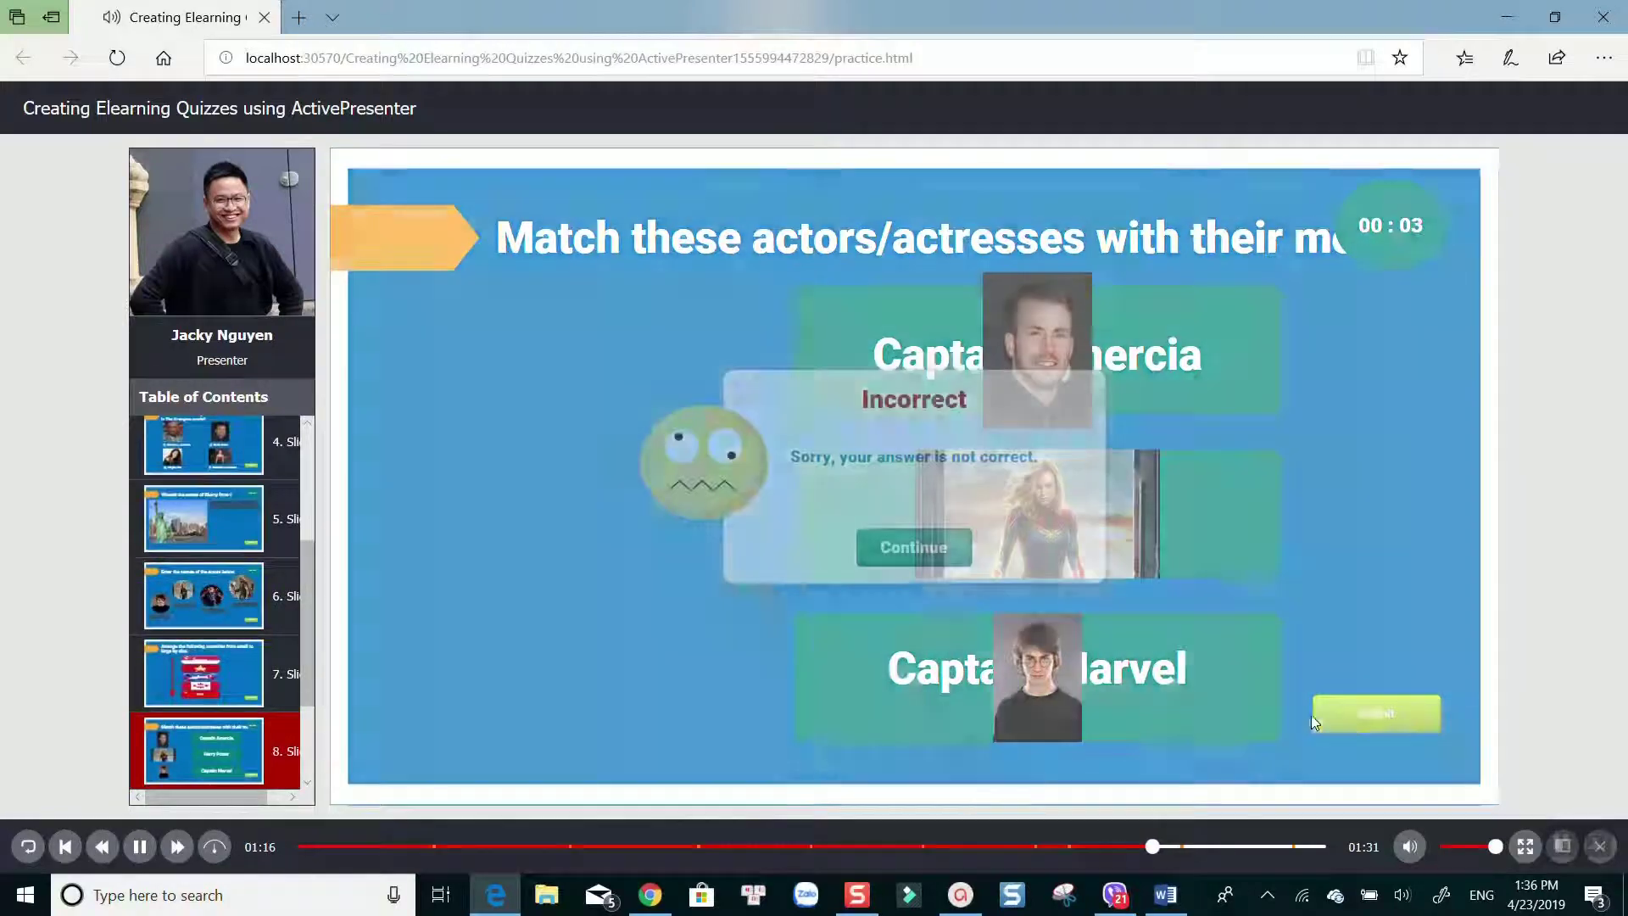
pyautogui.click(912, 546)
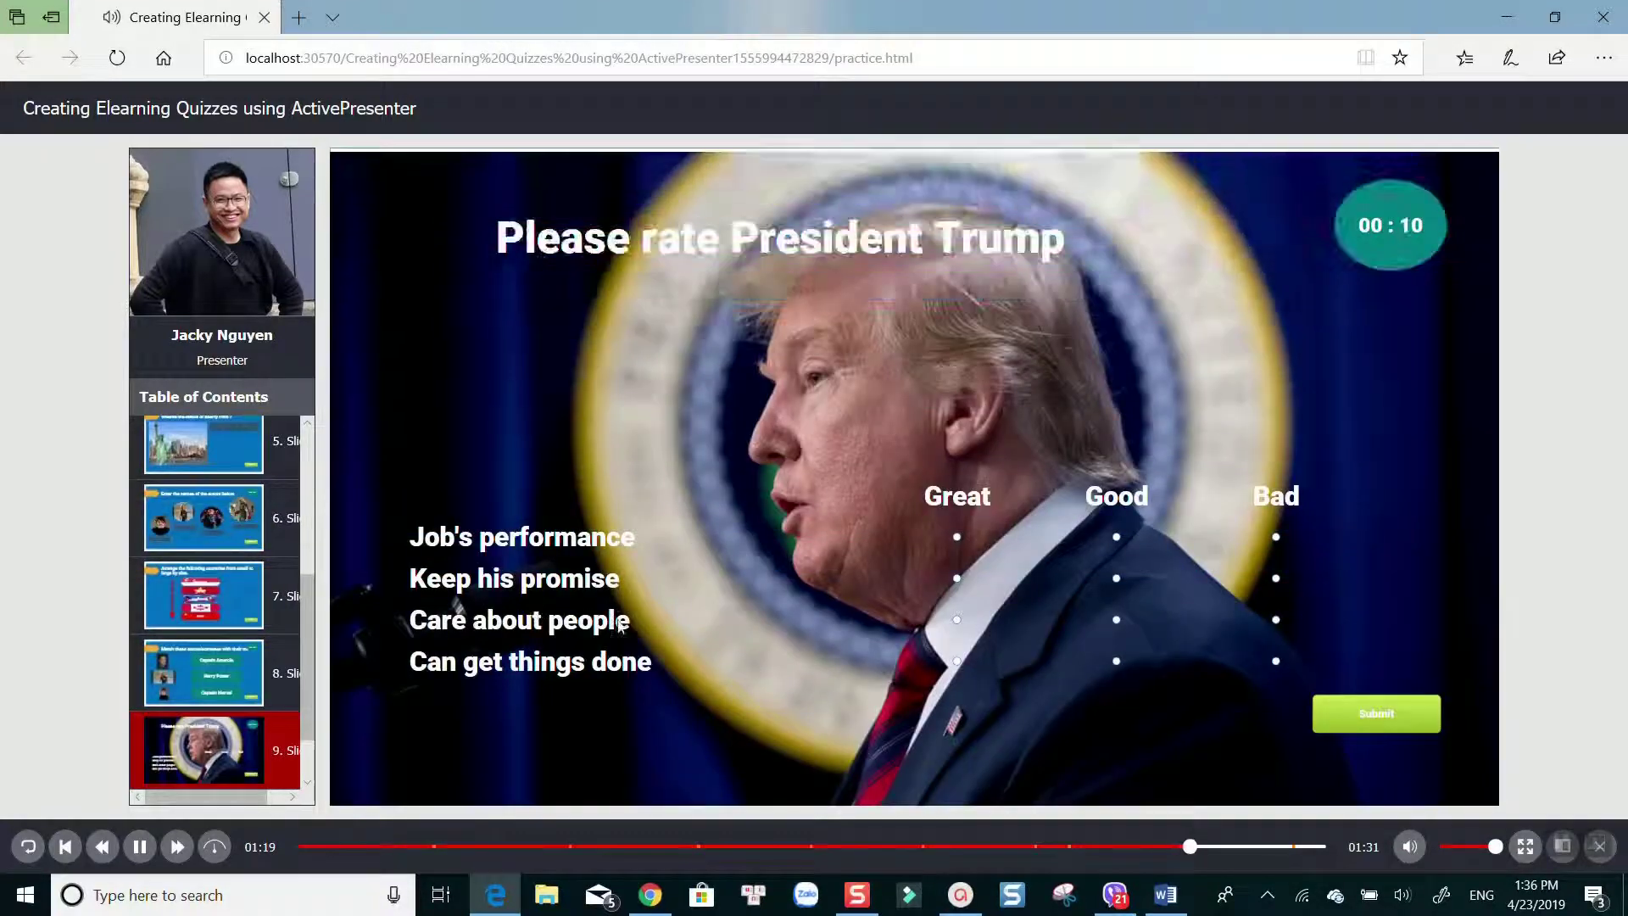
# - Rate Job's performance and Keep his promise Great, the other two Good, and submit
pyautogui.click(957, 537)
pyautogui.click(957, 578)
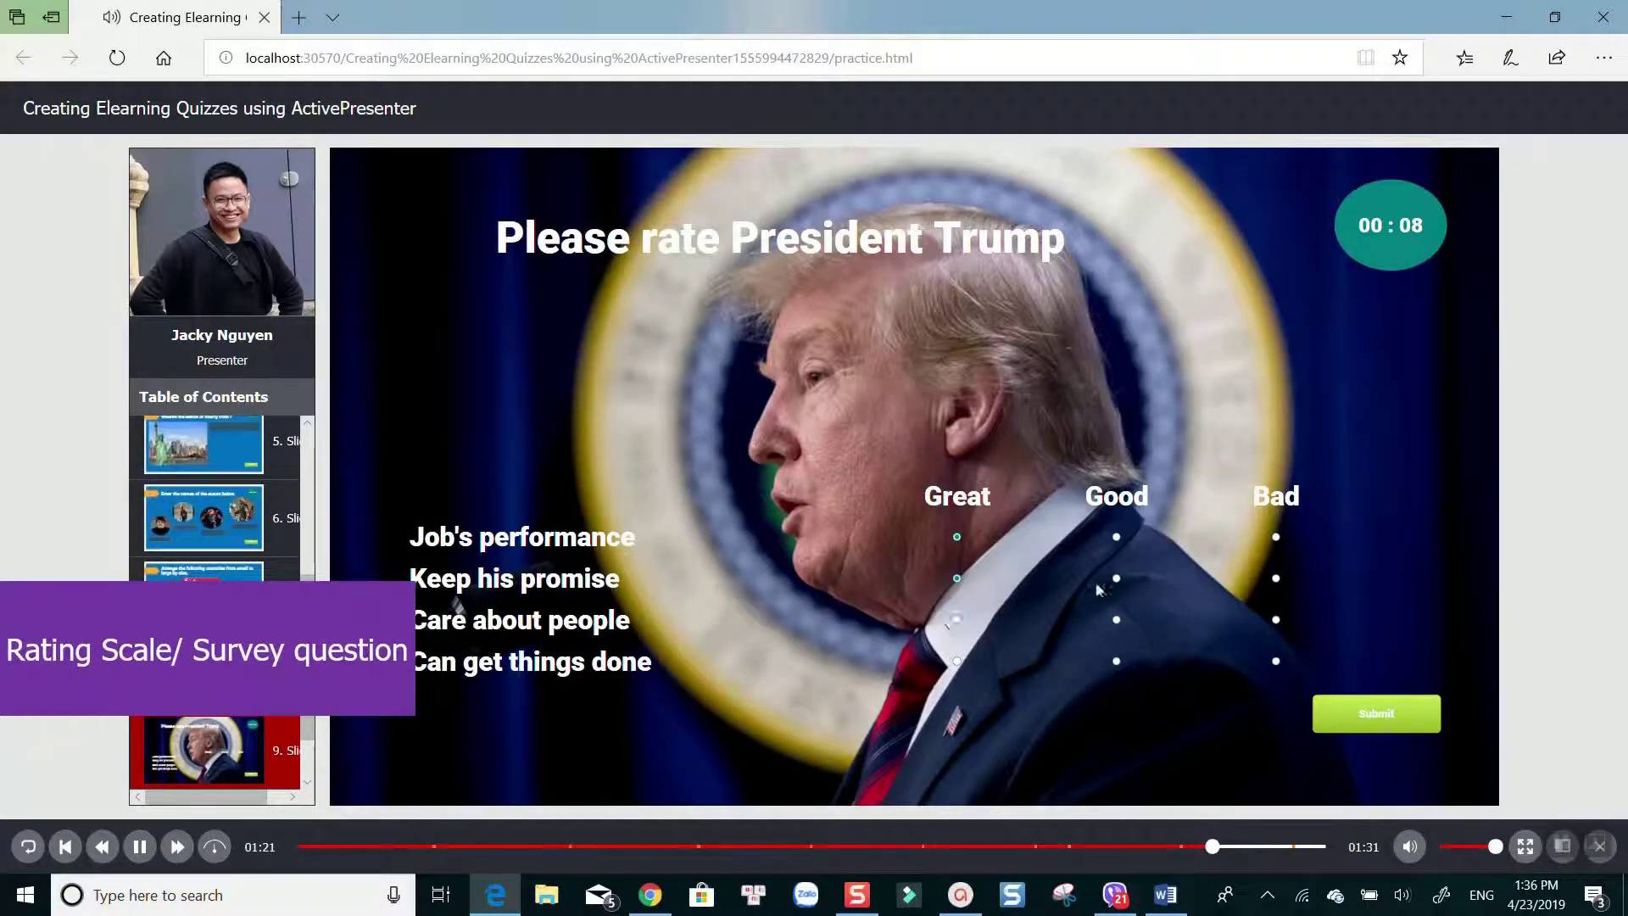
pyautogui.click(1116, 619)
pyautogui.click(1116, 661)
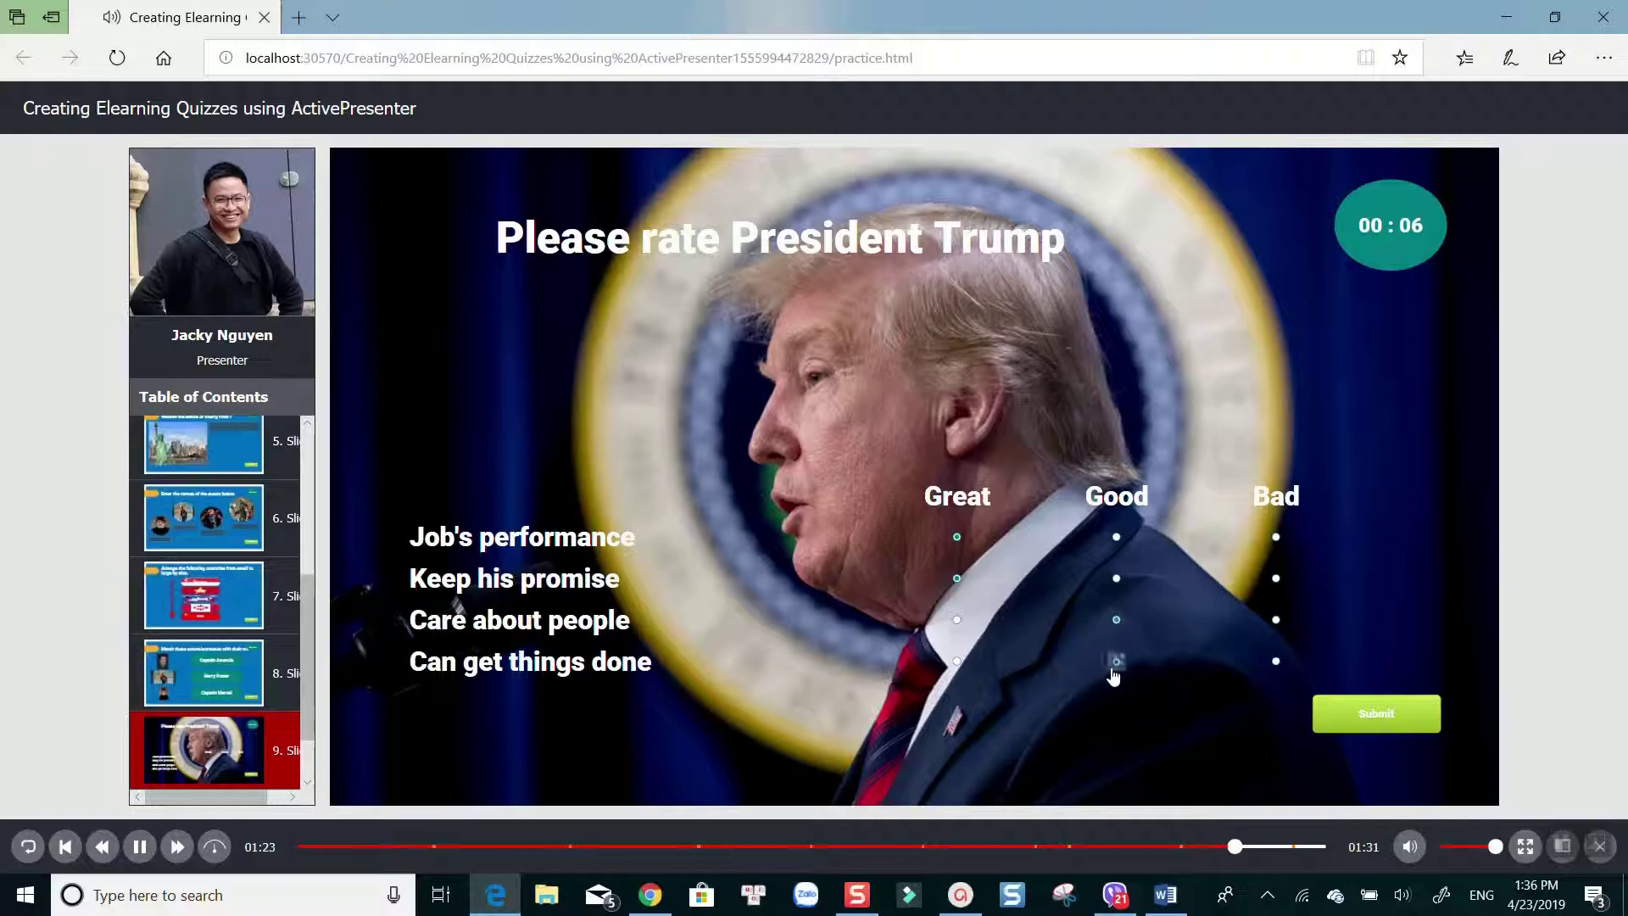
pyautogui.click(1375, 713)
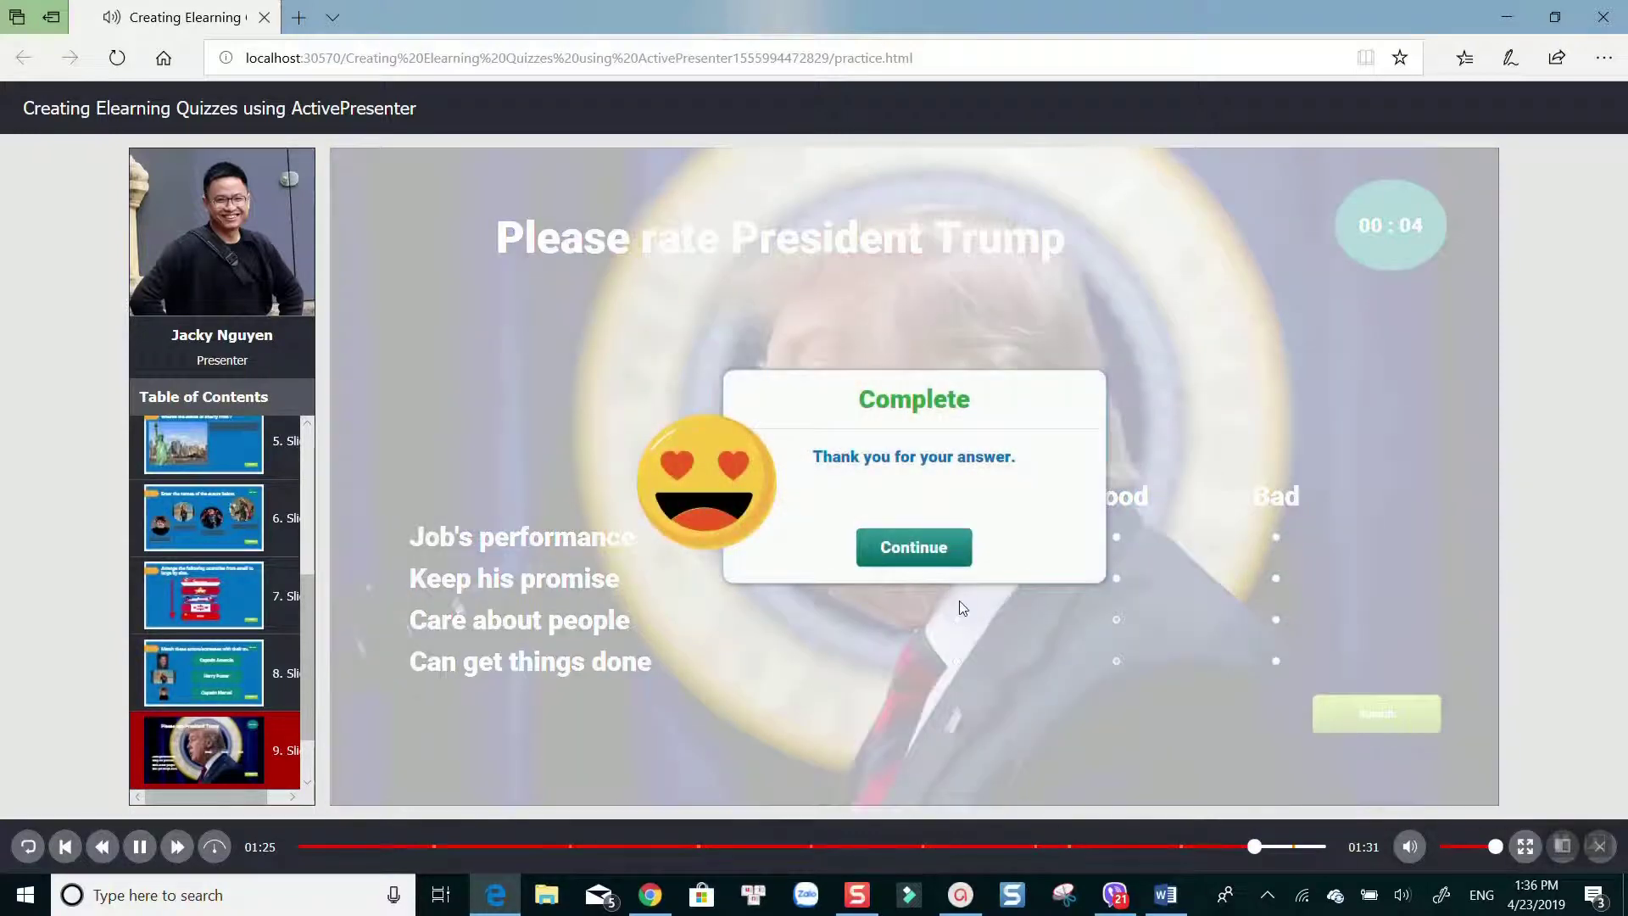
pyautogui.click(924, 551)
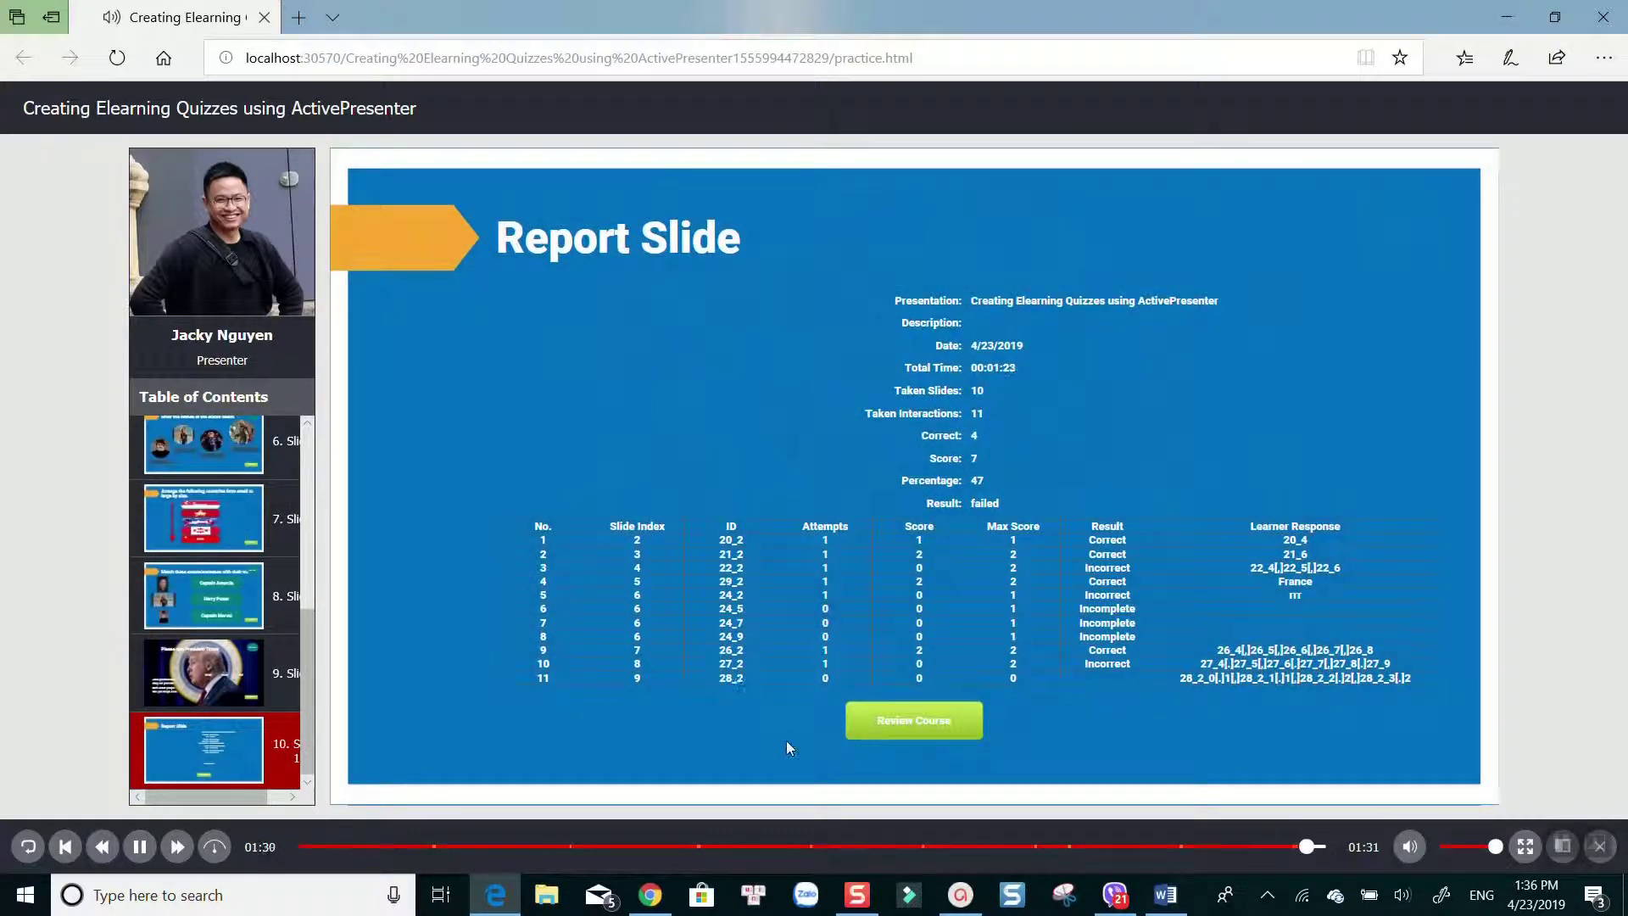
# - Start Review Course and step forward through slides 2 and 3 to slide 4
pyautogui.click(910, 728)
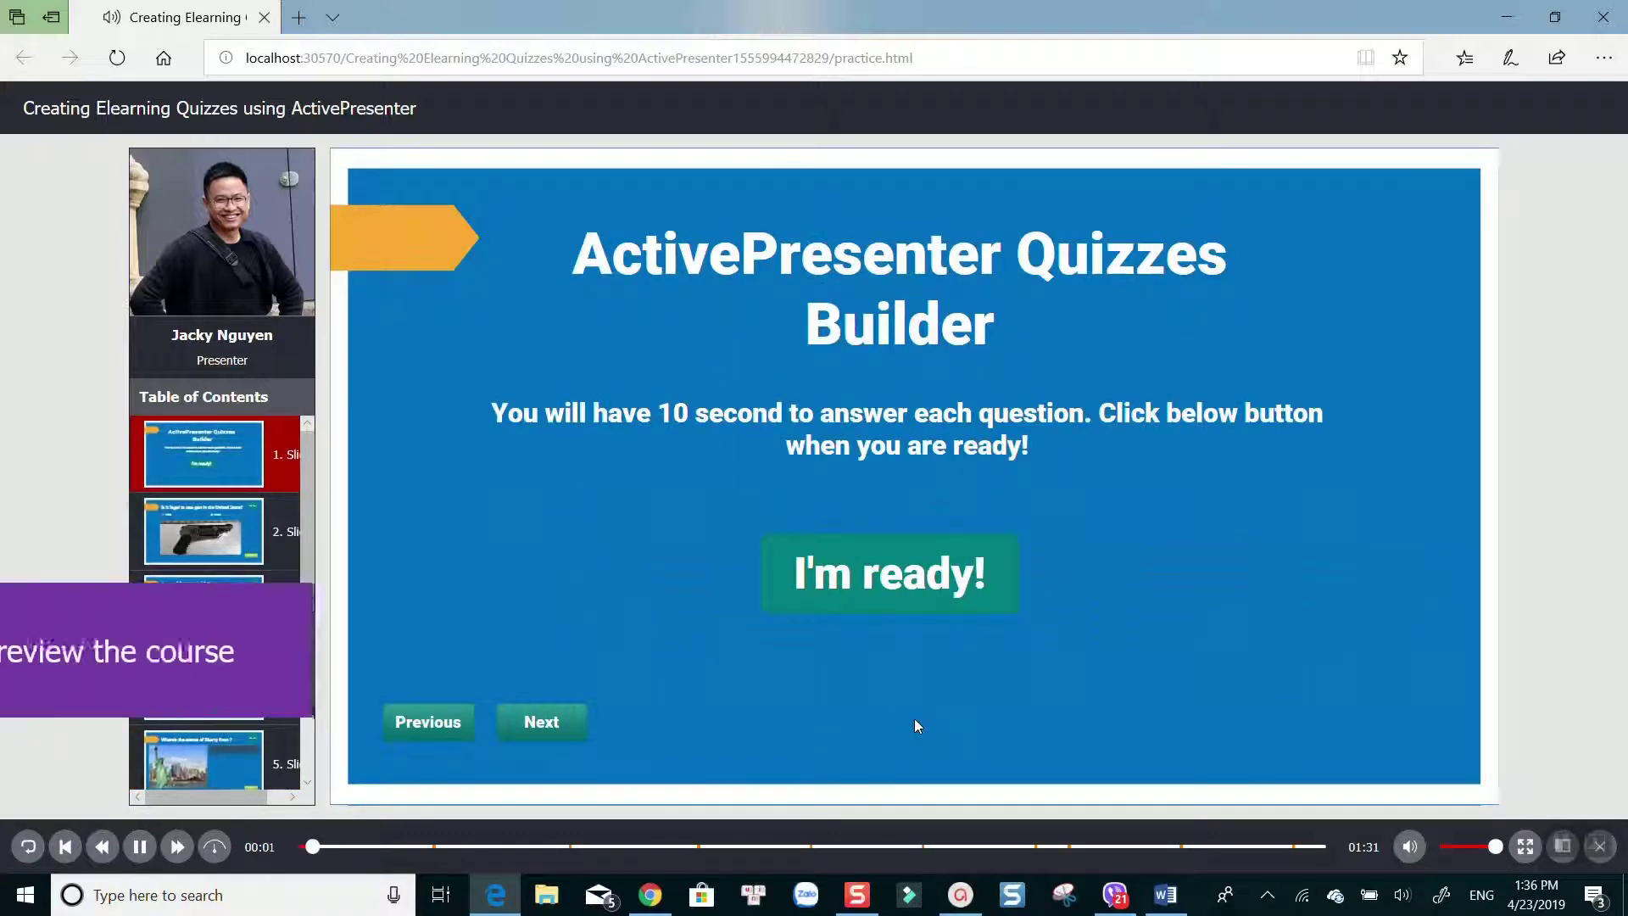
pyautogui.click(551, 725)
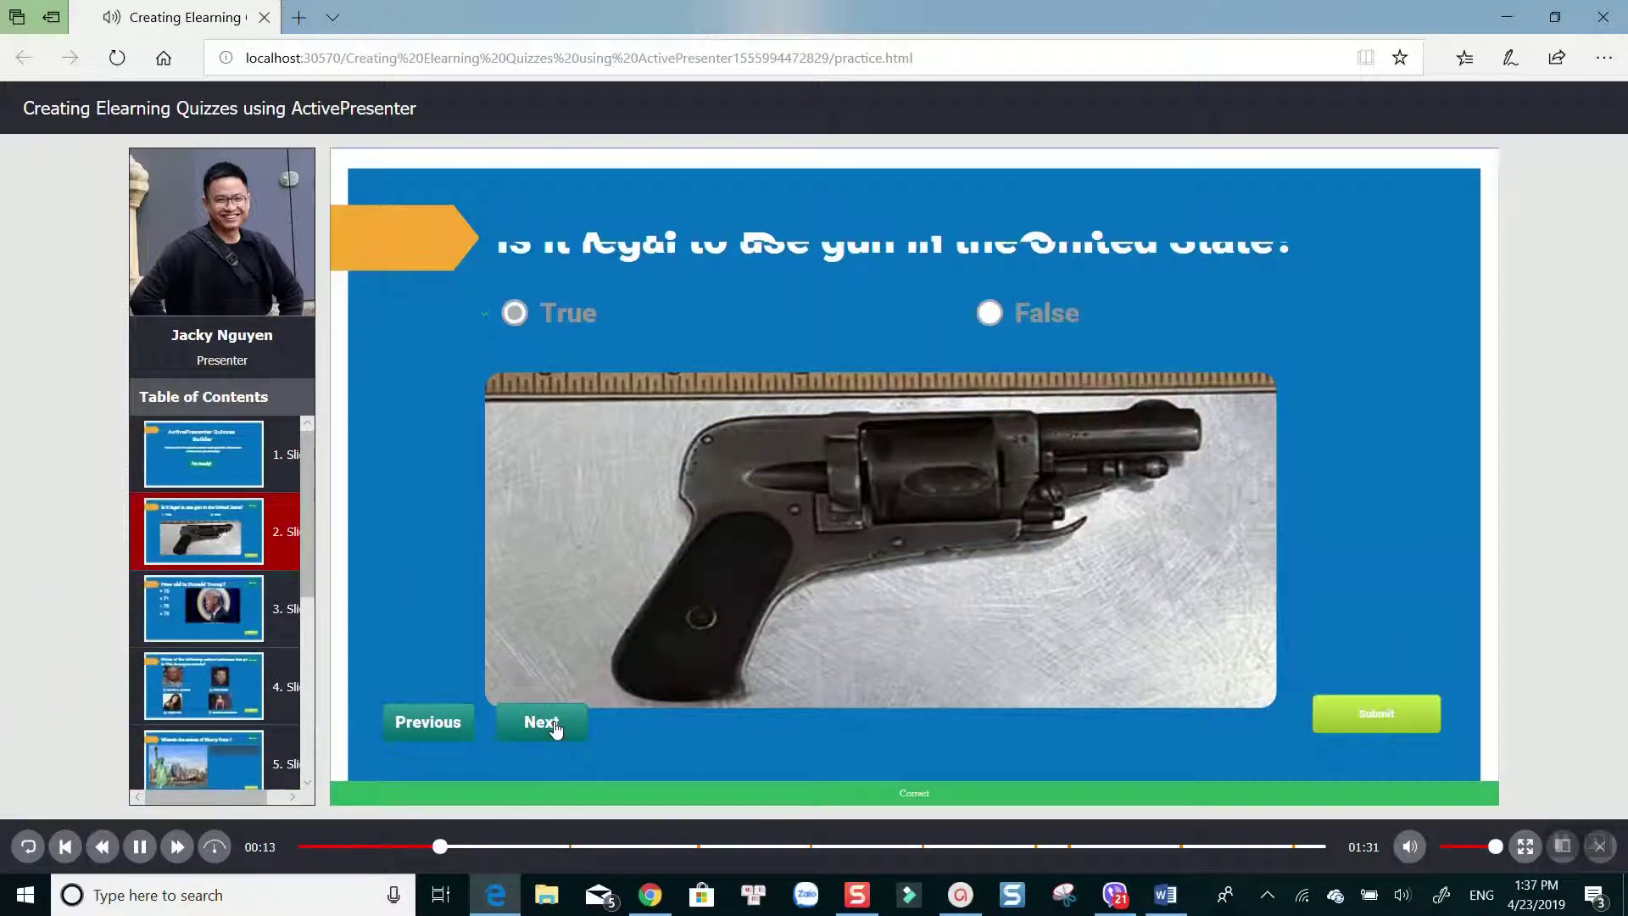
pyautogui.click(551, 725)
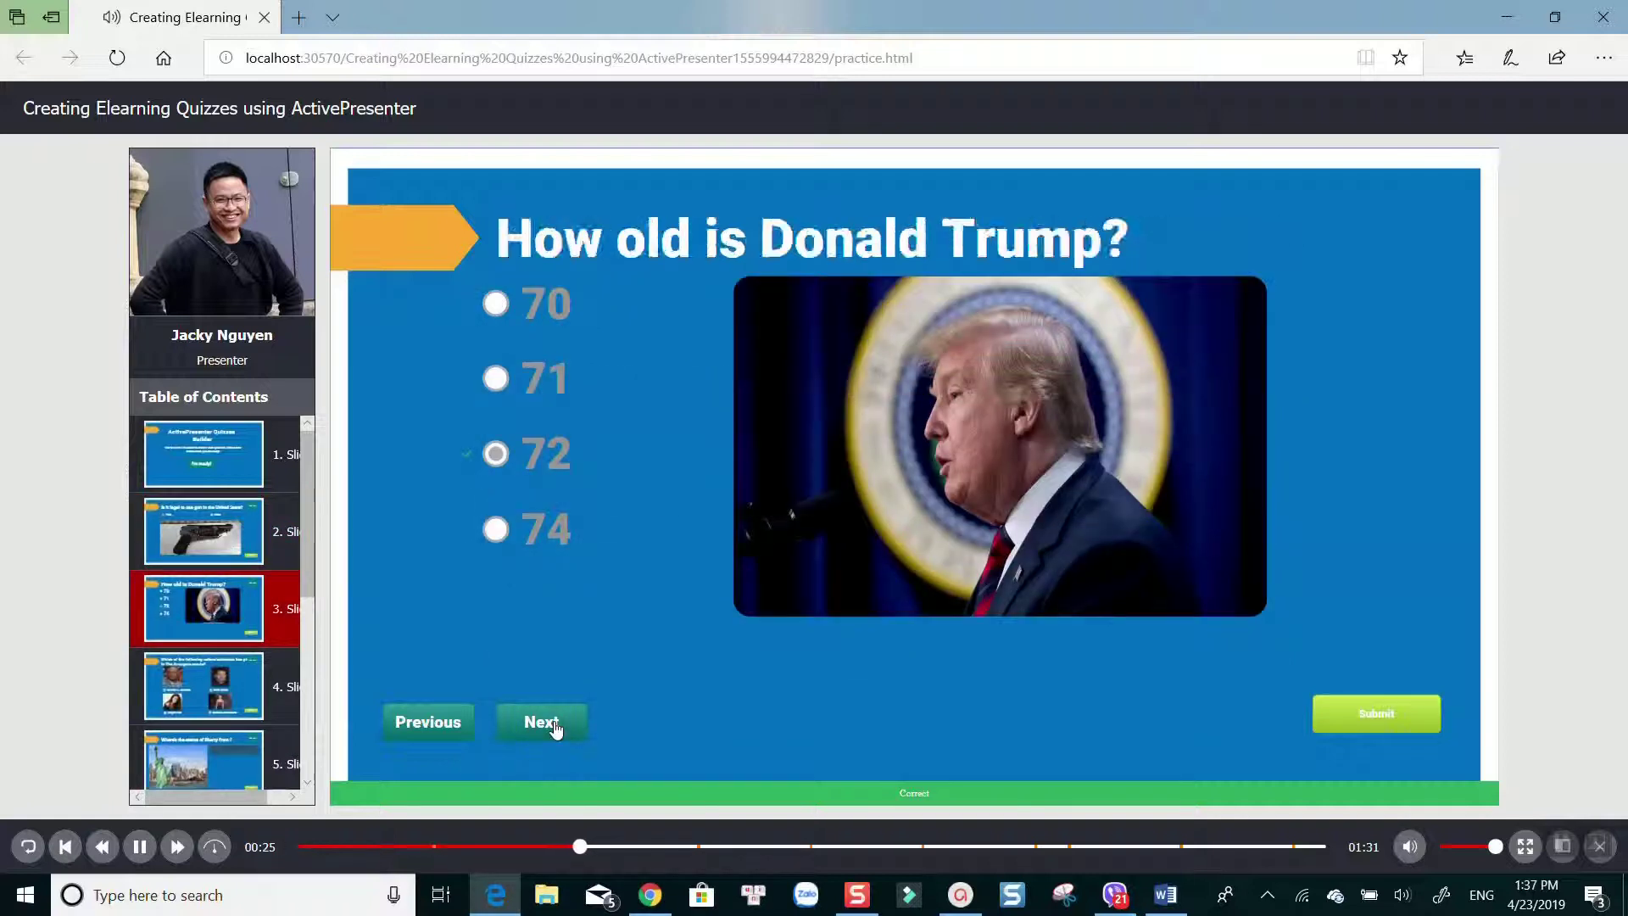
pyautogui.click(551, 723)
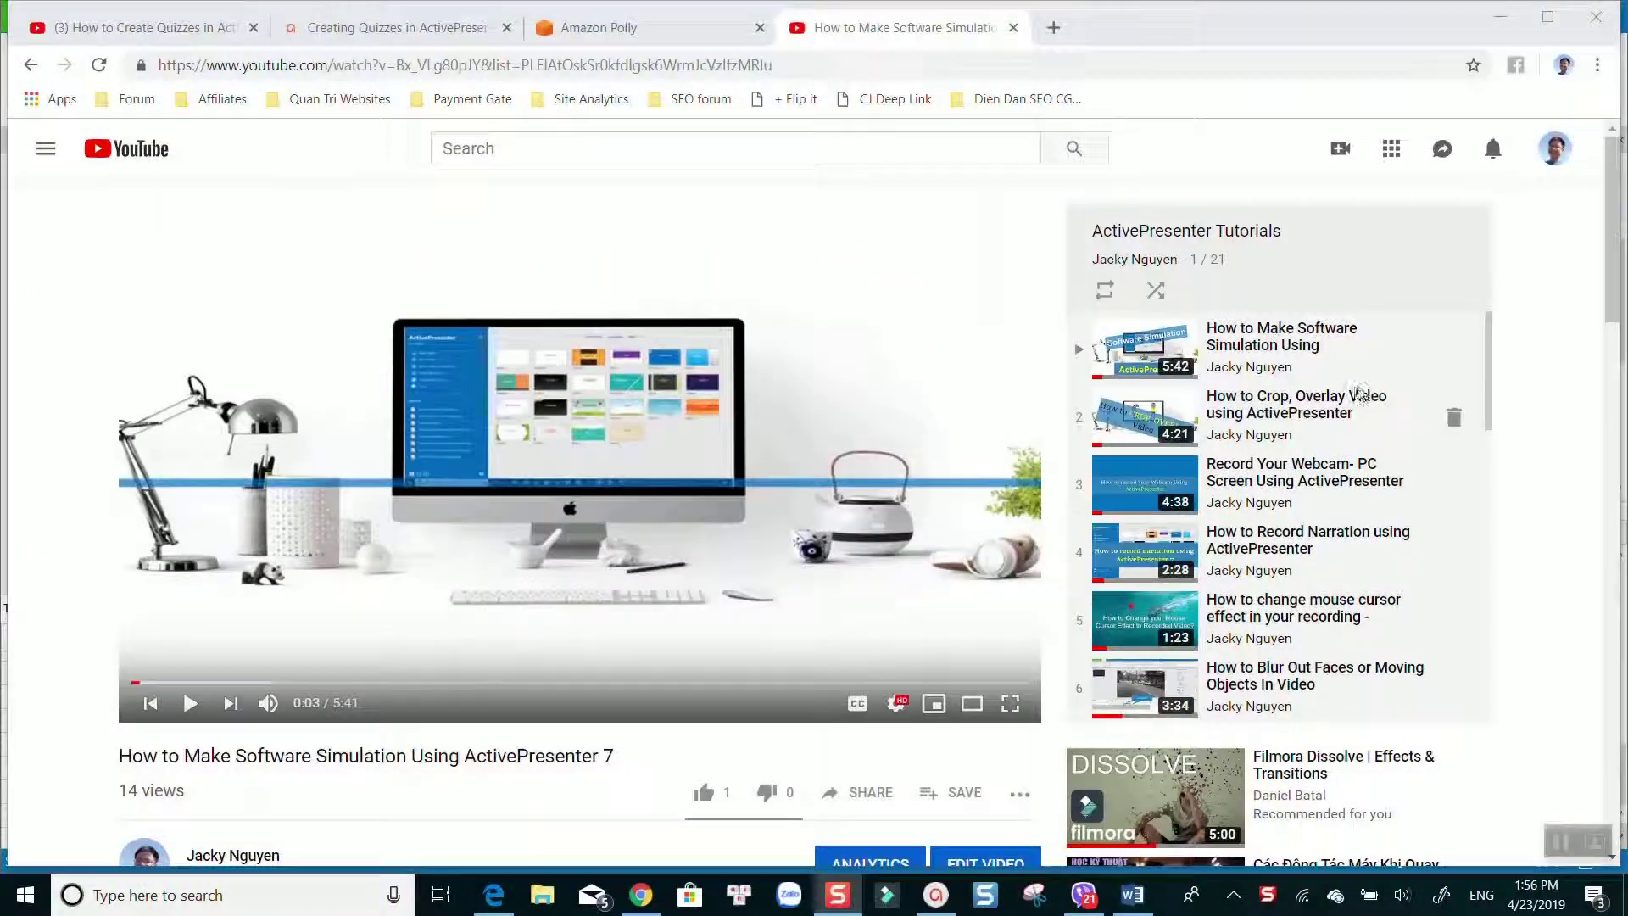
# - Go from the watch page to your own channel's VIDEOS tab via the account menu
pyautogui.scroll(-2, 1391, 403)
pyautogui.scroll(-3, 1427, 411)
pyautogui.scroll(-6, 1427, 411)
pyautogui.scroll(-3, 1571, 351)
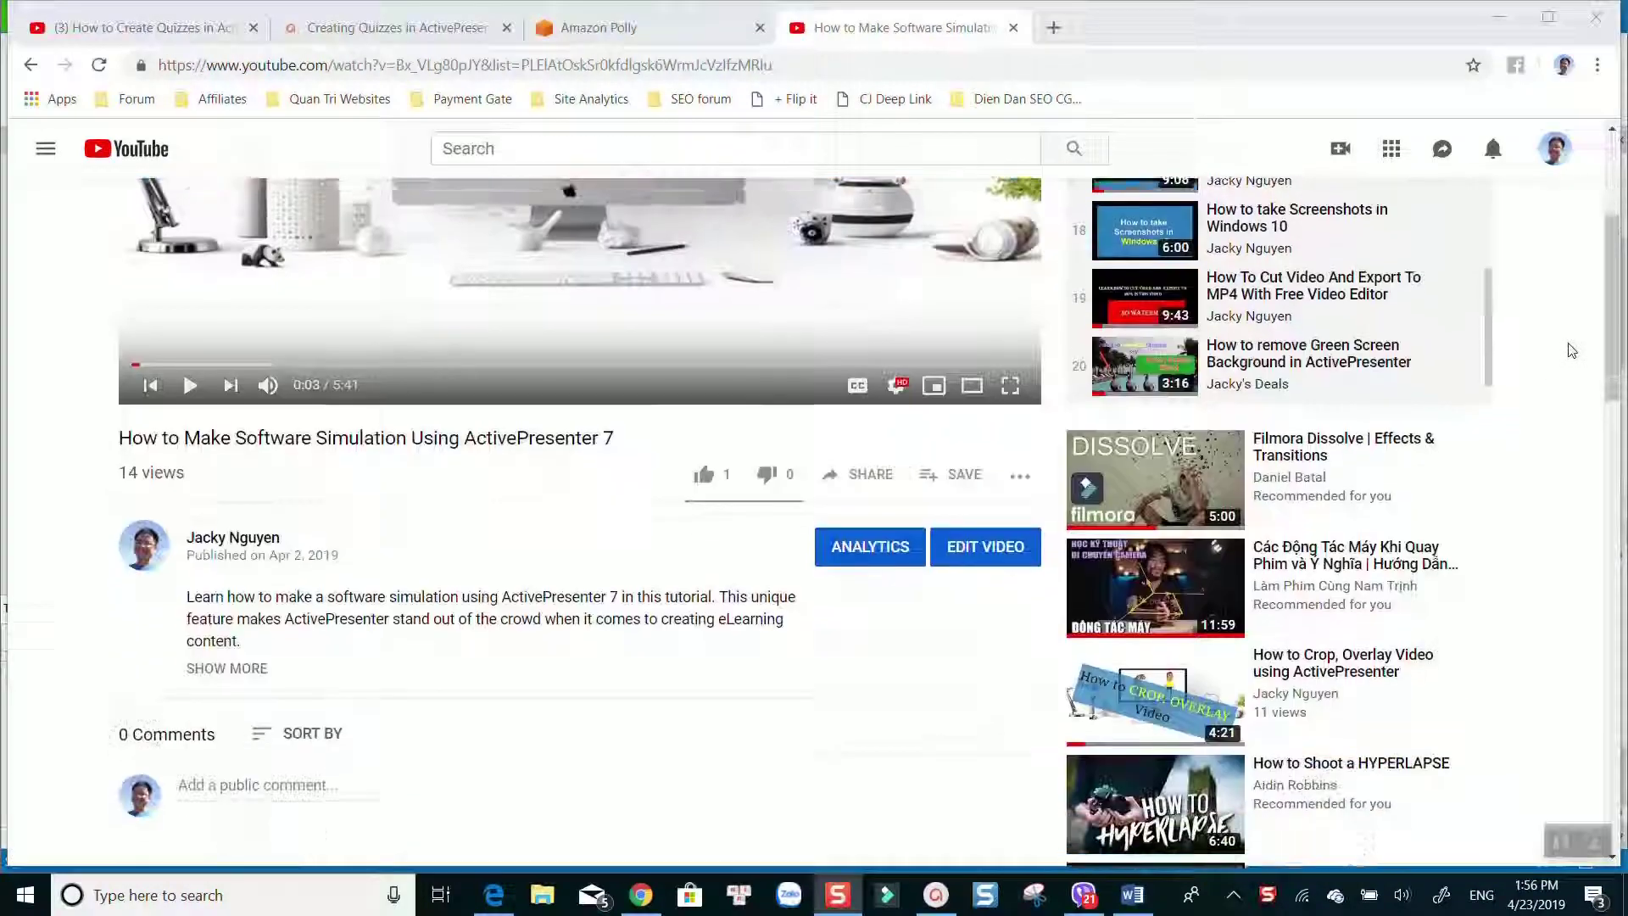
pyautogui.scroll(-1, 1571, 350)
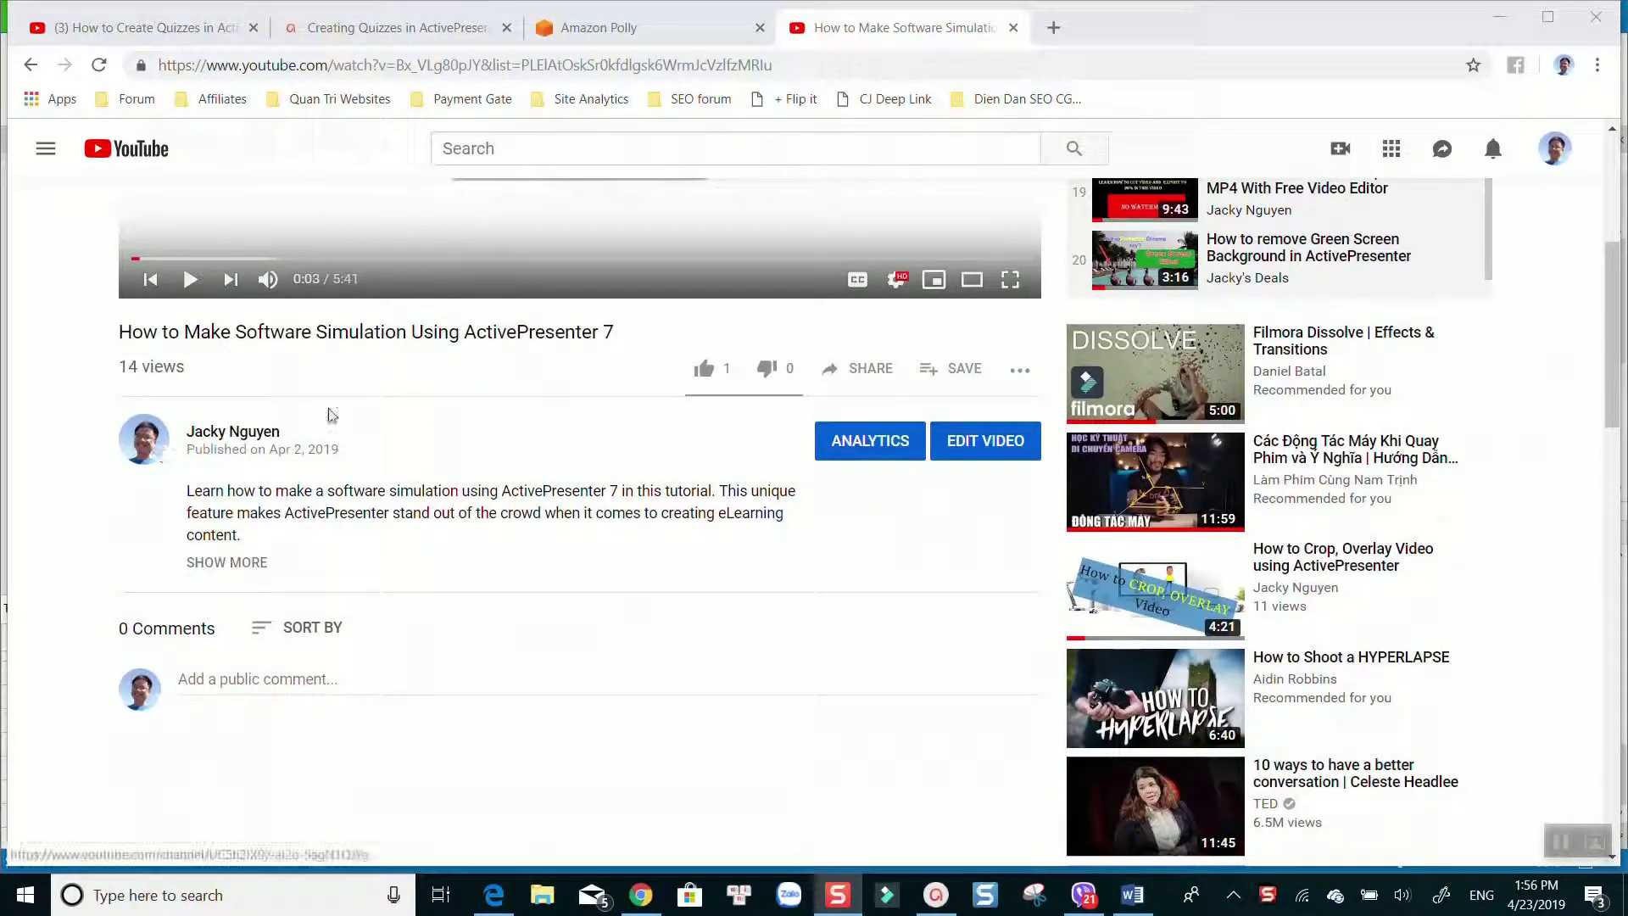
pyautogui.click(1555, 150)
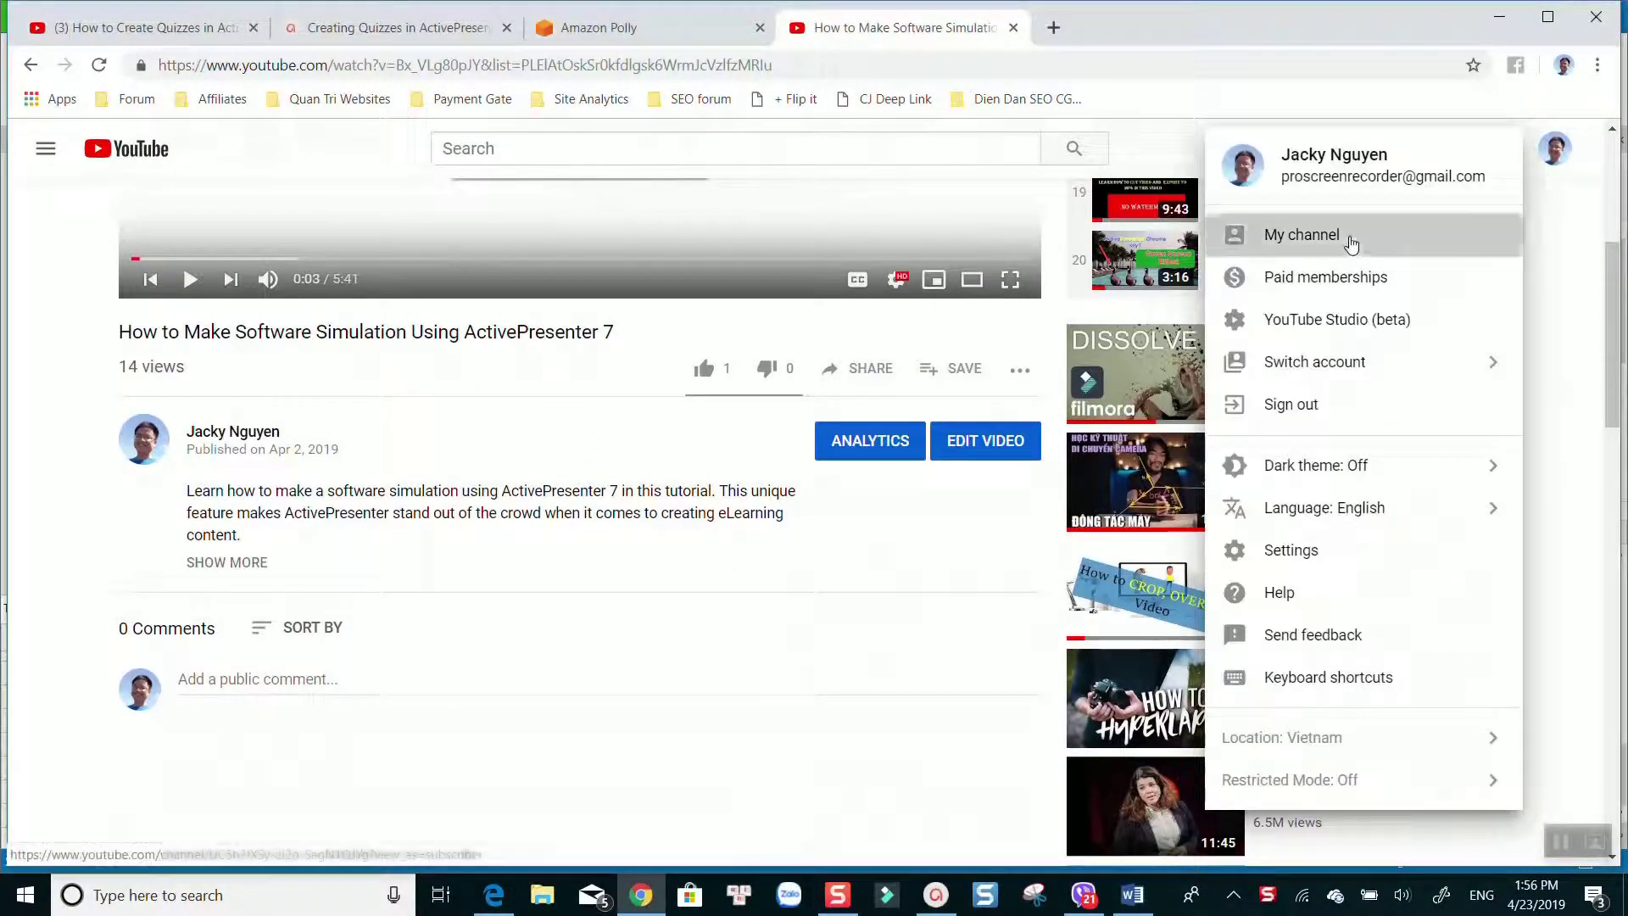
pyautogui.click(1247, 241)
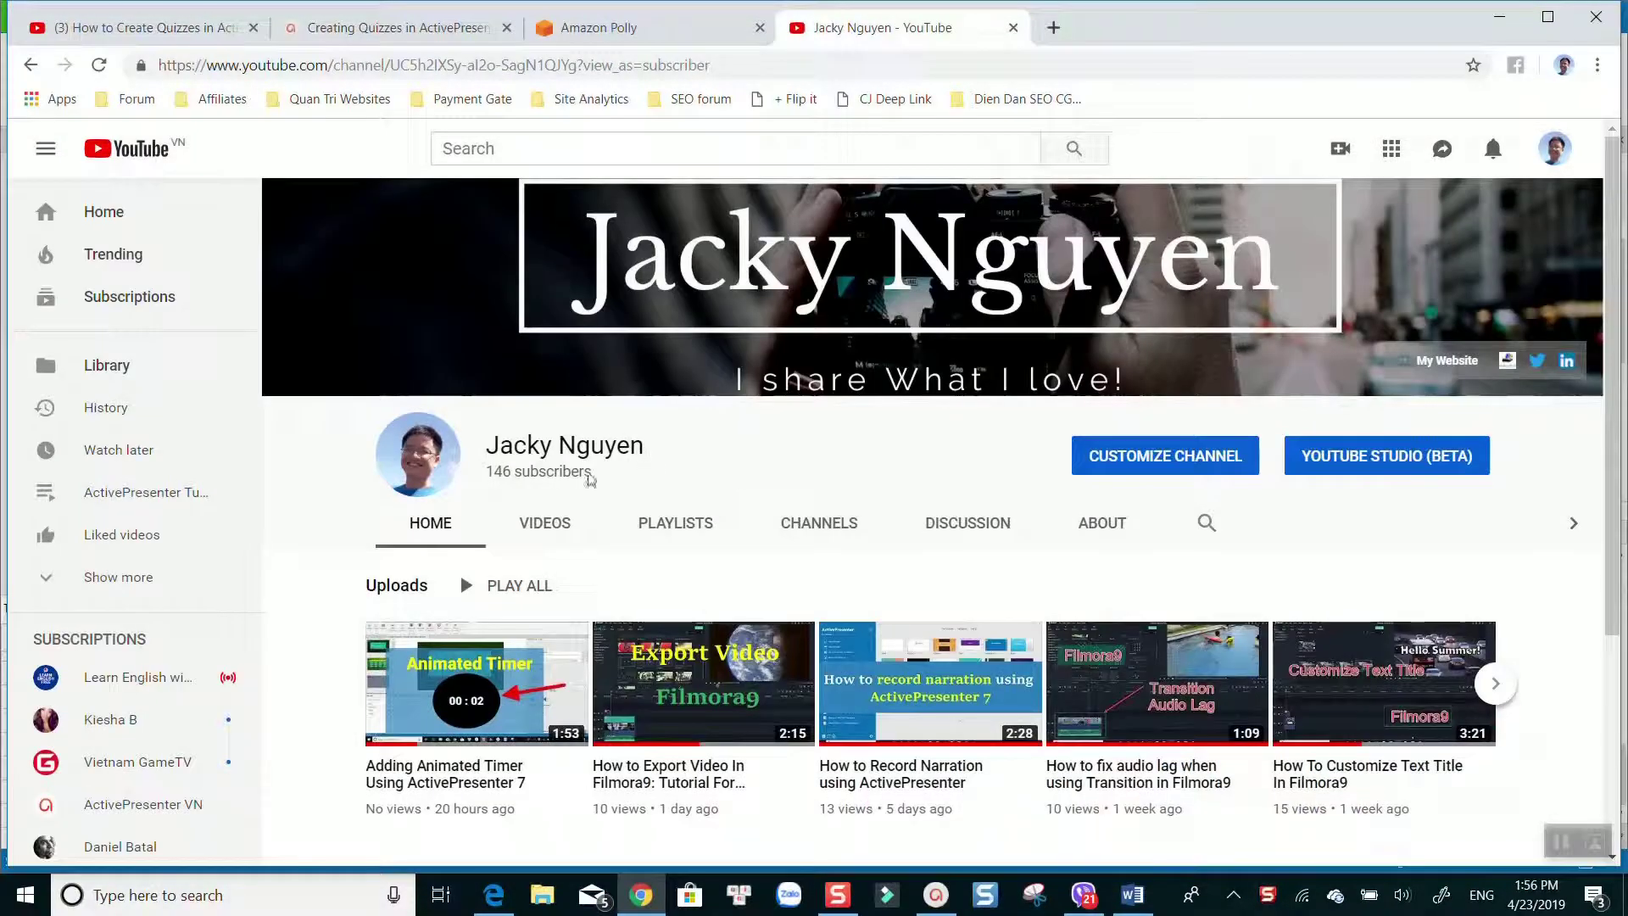
pyautogui.click(545, 523)
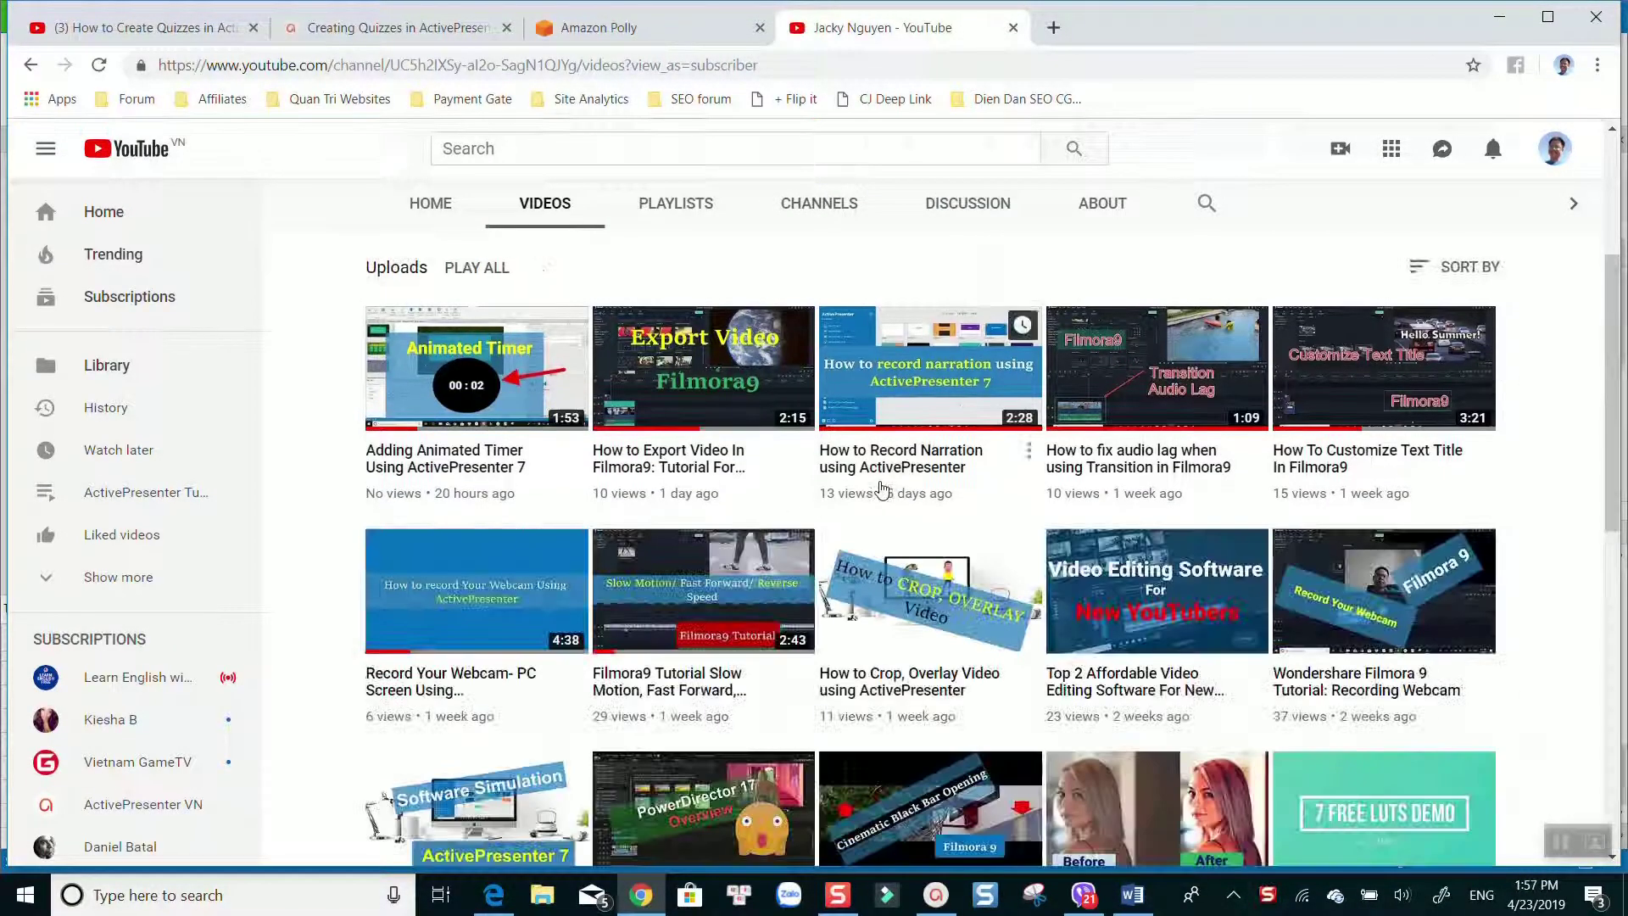
pyautogui.scroll(4, 880, 483)
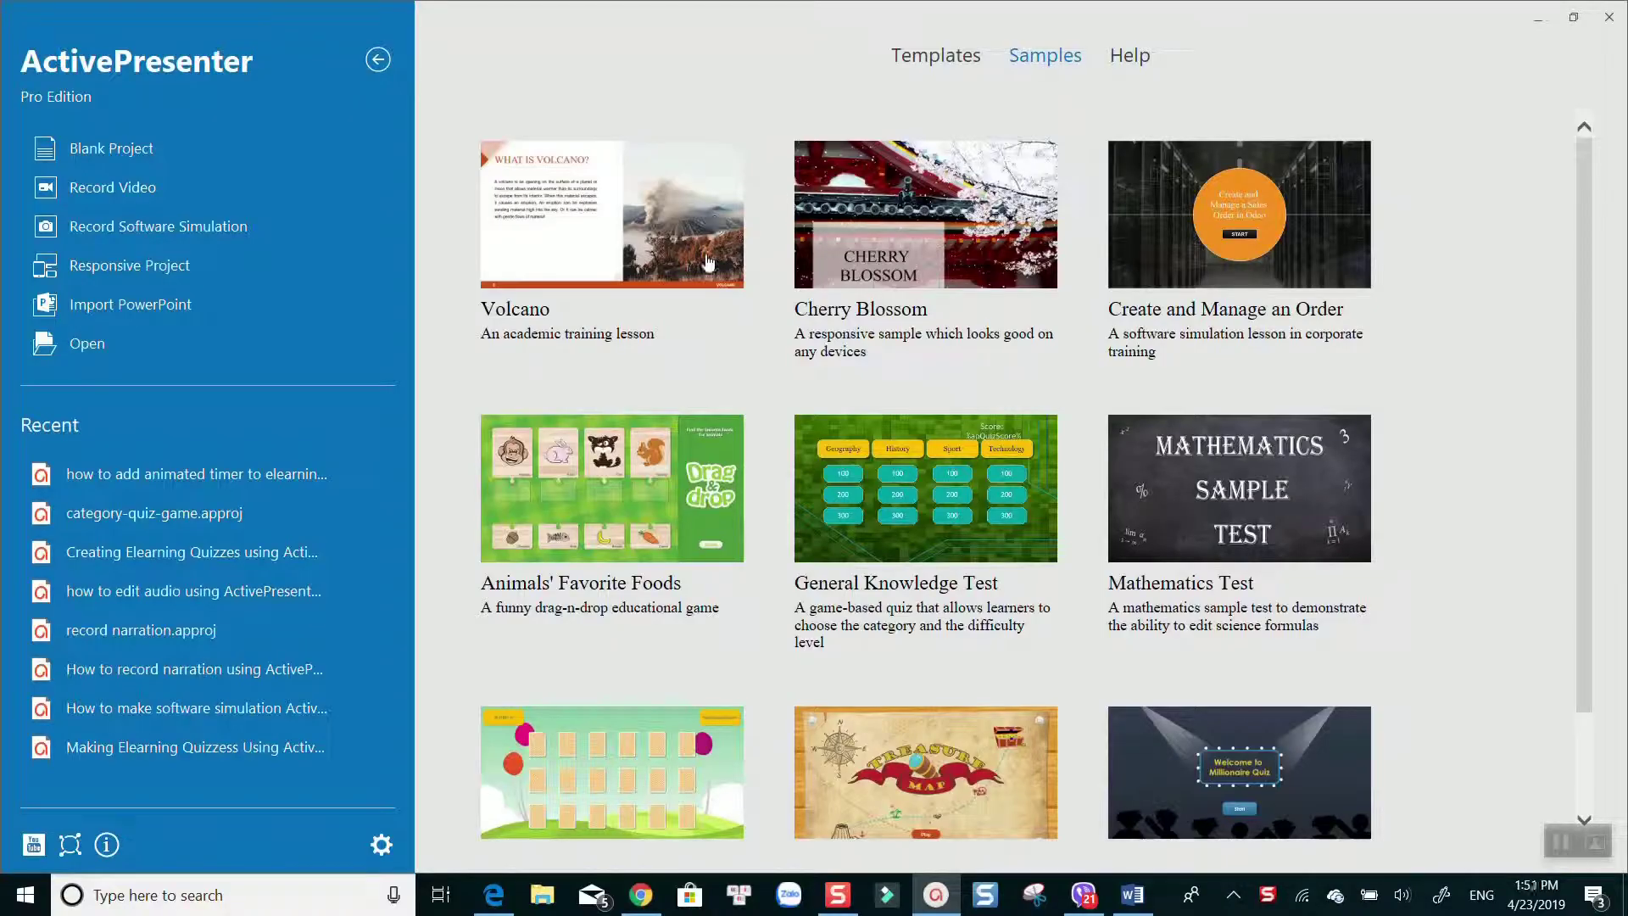
# - Browse the Samples gallery and open a sample project's preview
pyautogui.scroll(-2, 708, 261)
pyautogui.scroll(2, 710, 263)
pyautogui.click(913, 507)
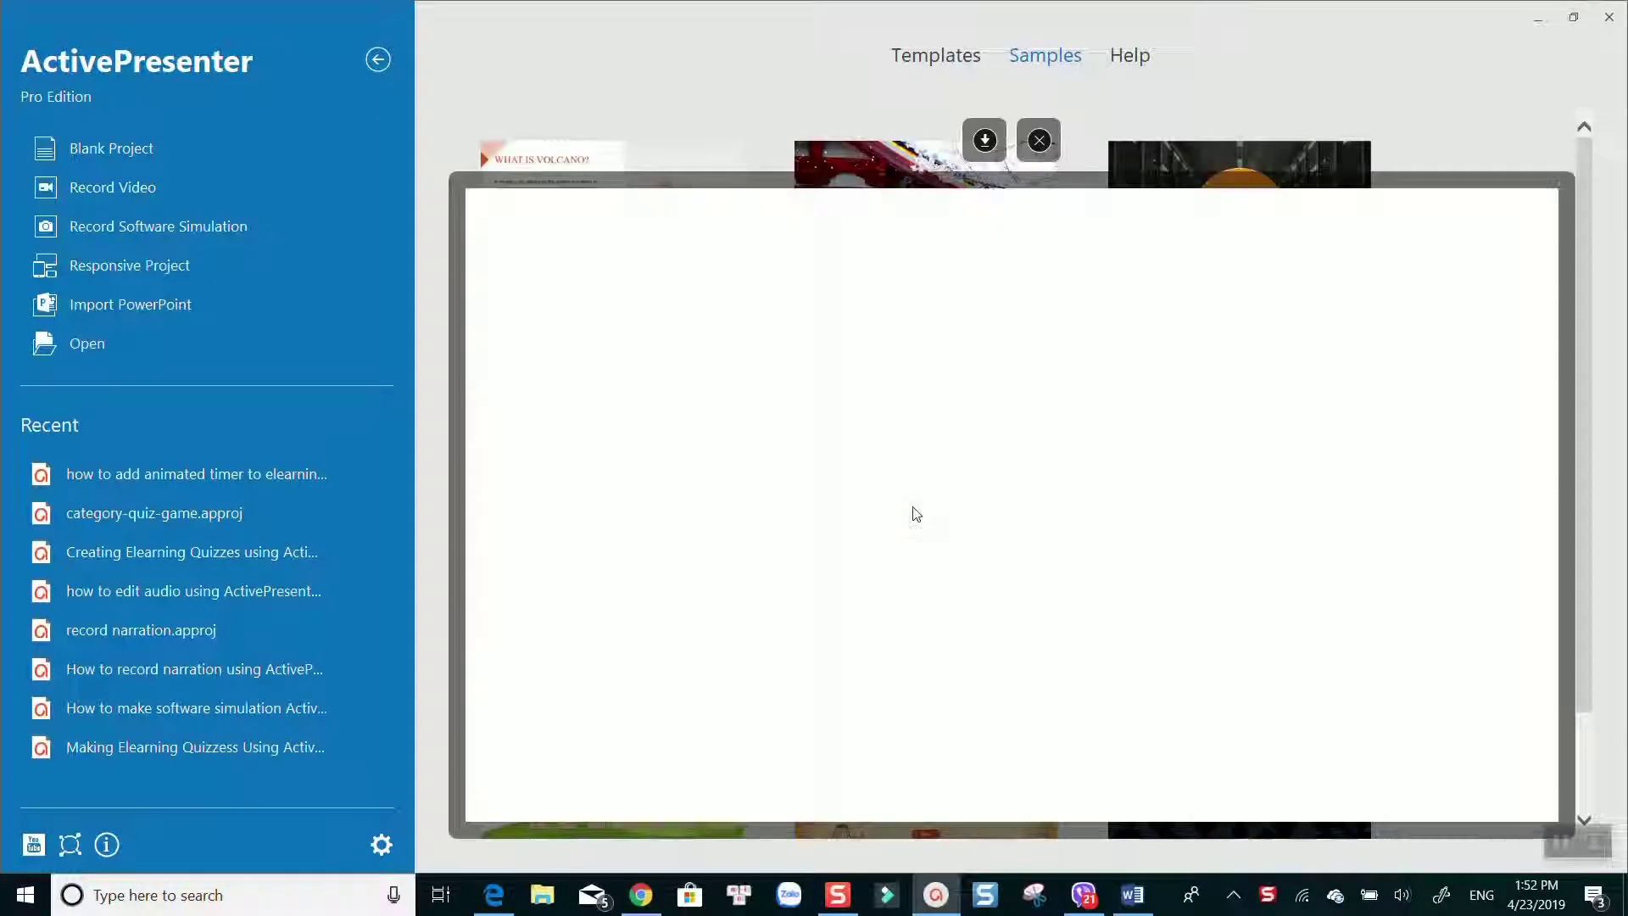